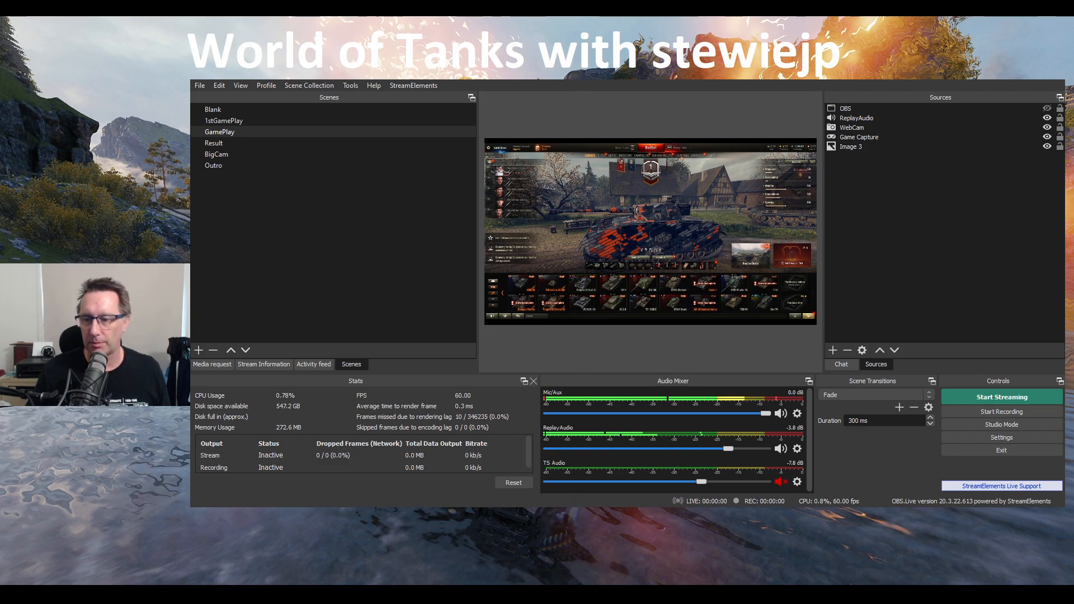
# Open the settings and look through the General options, including theme, output confirmations, source snapping, system tray and multiview
pyautogui.click(1001, 437)
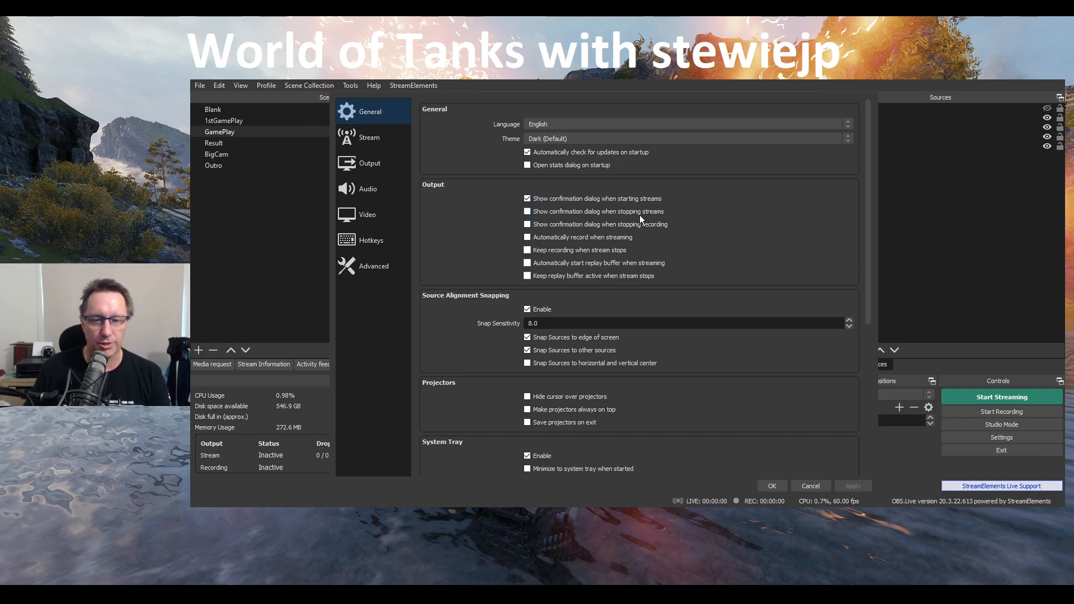
pyautogui.scroll(-7, 651, 257)
pyautogui.scroll(-1, 654, 280)
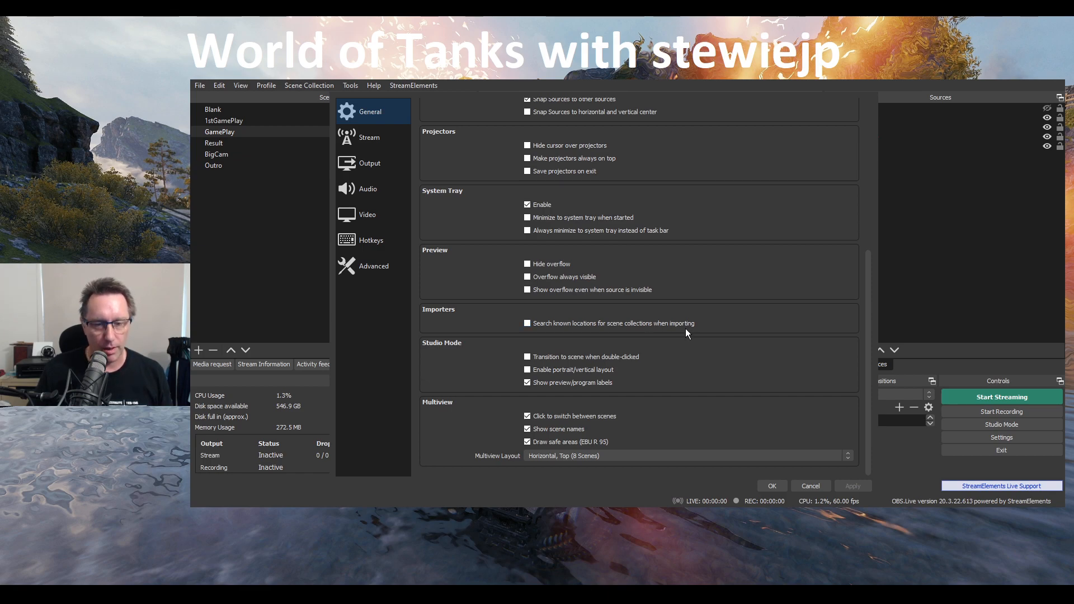
pyautogui.scroll(8, 685, 328)
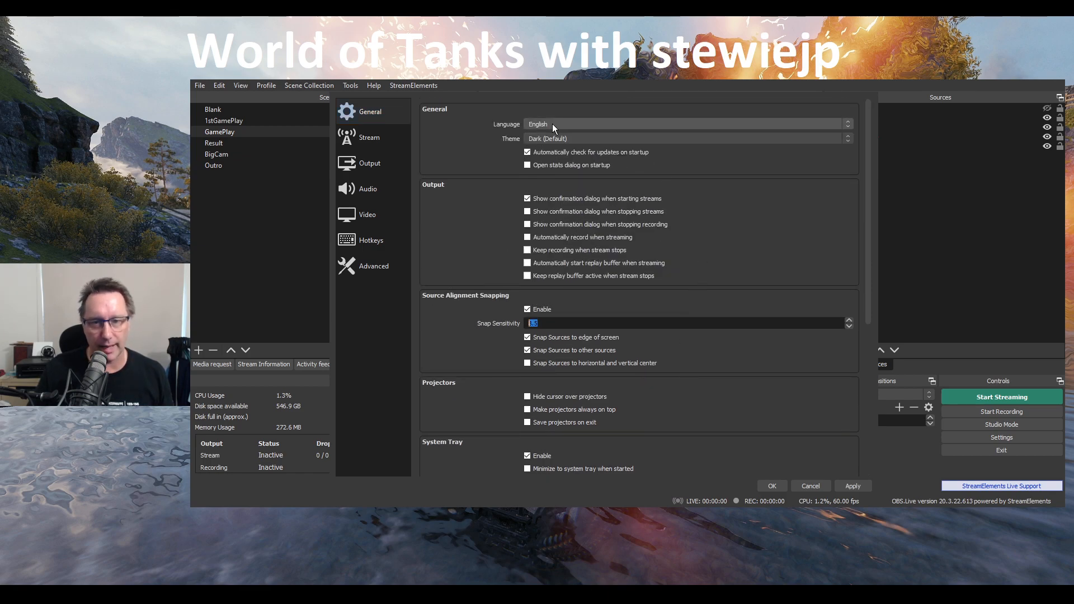
pyautogui.click(546, 138)
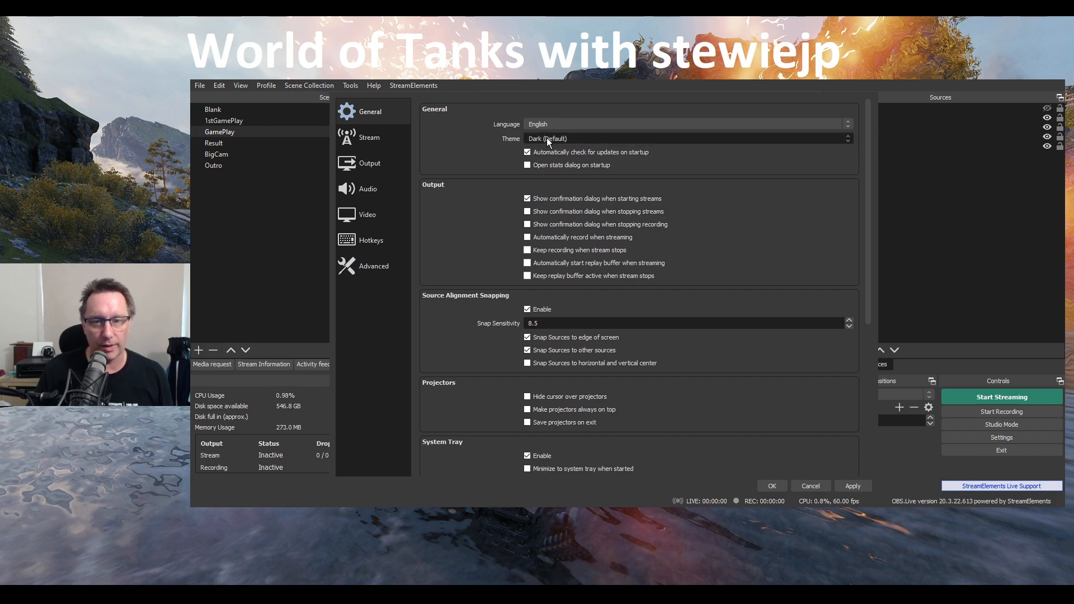
pyautogui.click(546, 138)
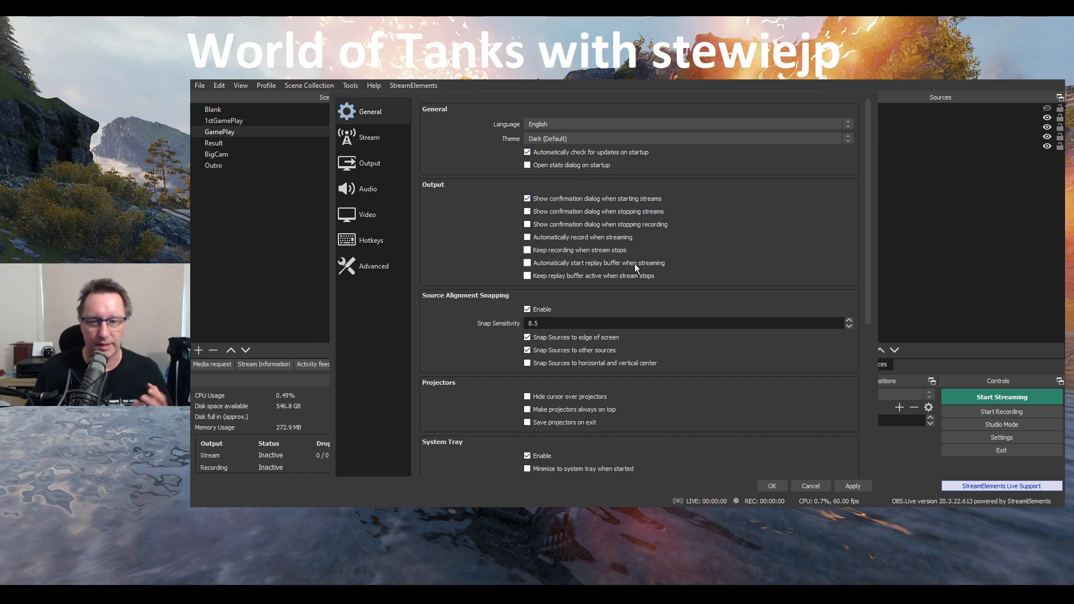
pyautogui.scroll(-5, 590, 347)
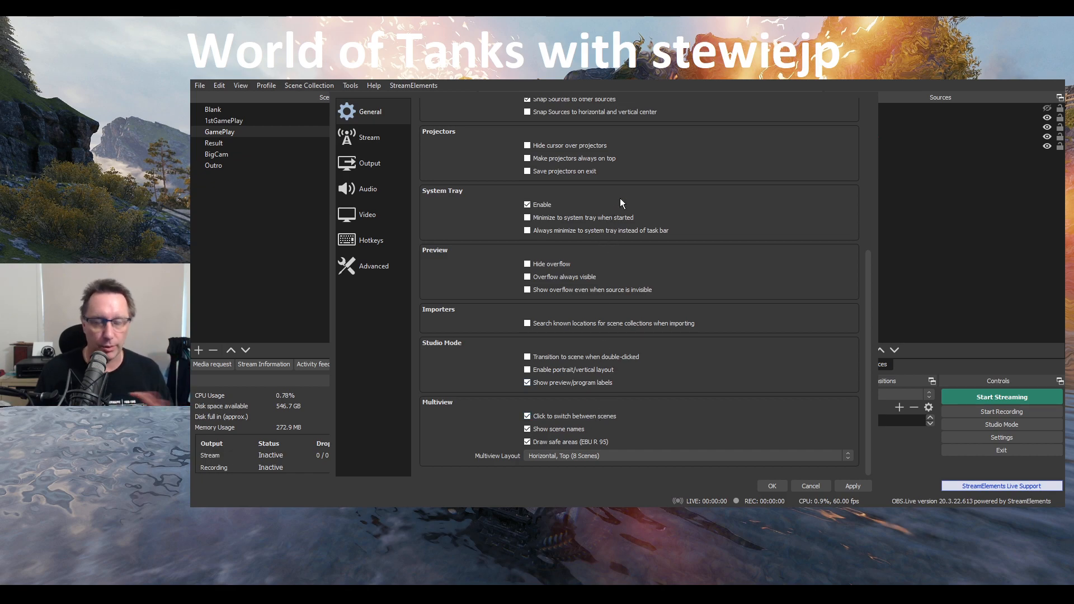
# Review the Stream service settings and the Streaming and Recording sections of the Output settings
pyautogui.click(372, 138)
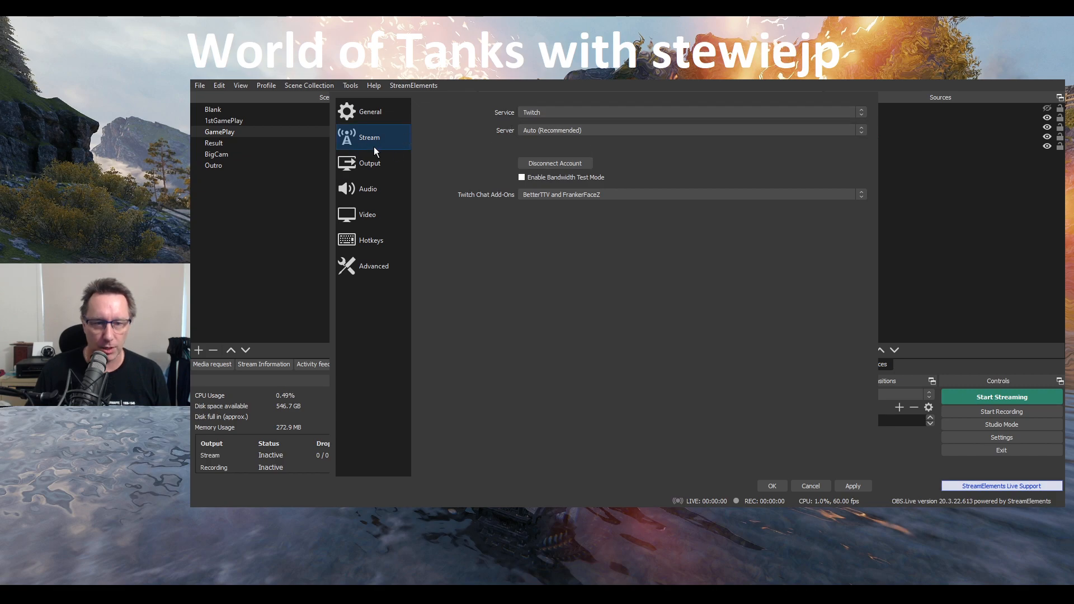
pyautogui.click(376, 166)
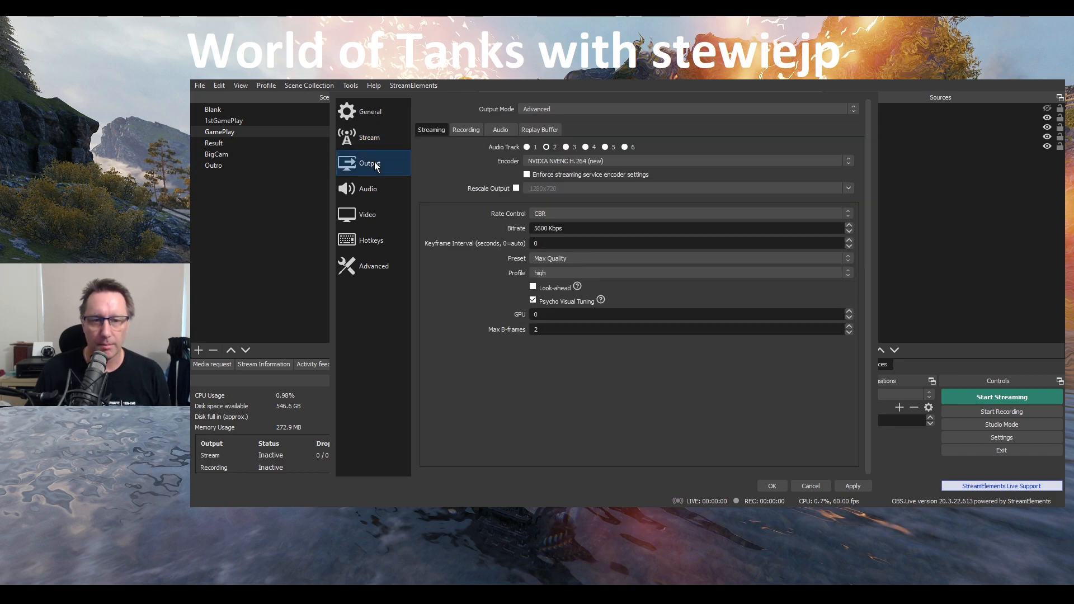
pyautogui.click(466, 130)
pyautogui.click(365, 164)
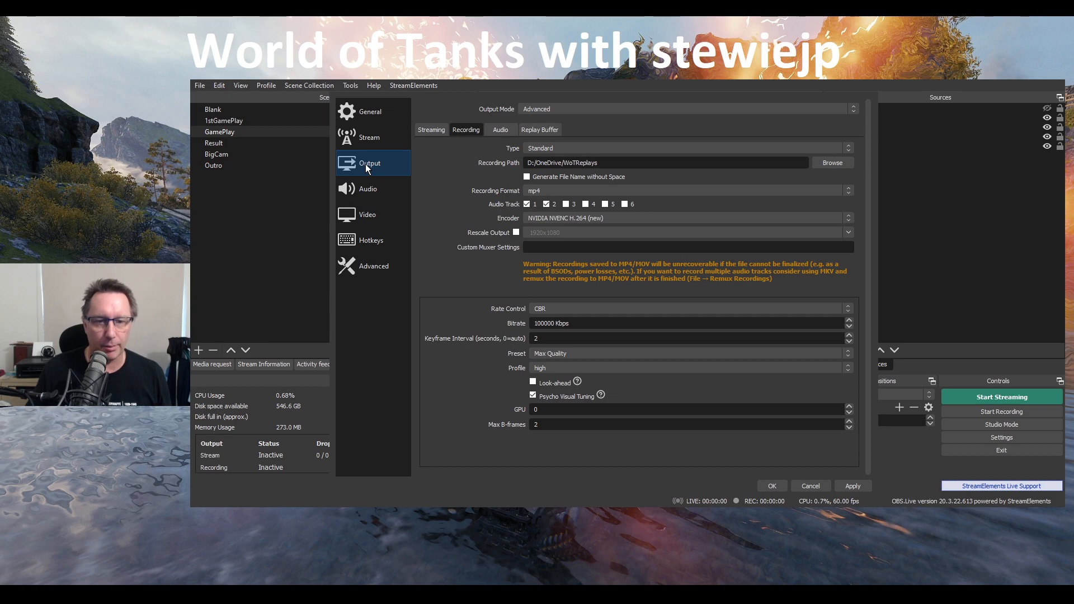
# Change the output mode to Simple to view its options, and set it back to Advanced
pyautogui.click(555, 107)
pyautogui.click(556, 116)
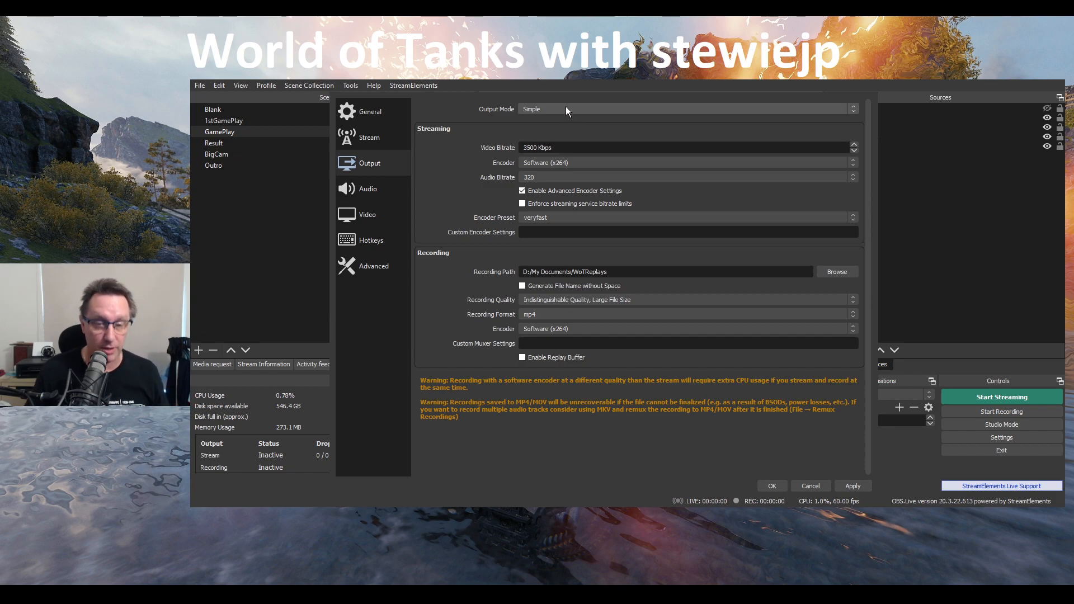
pyautogui.click(566, 122)
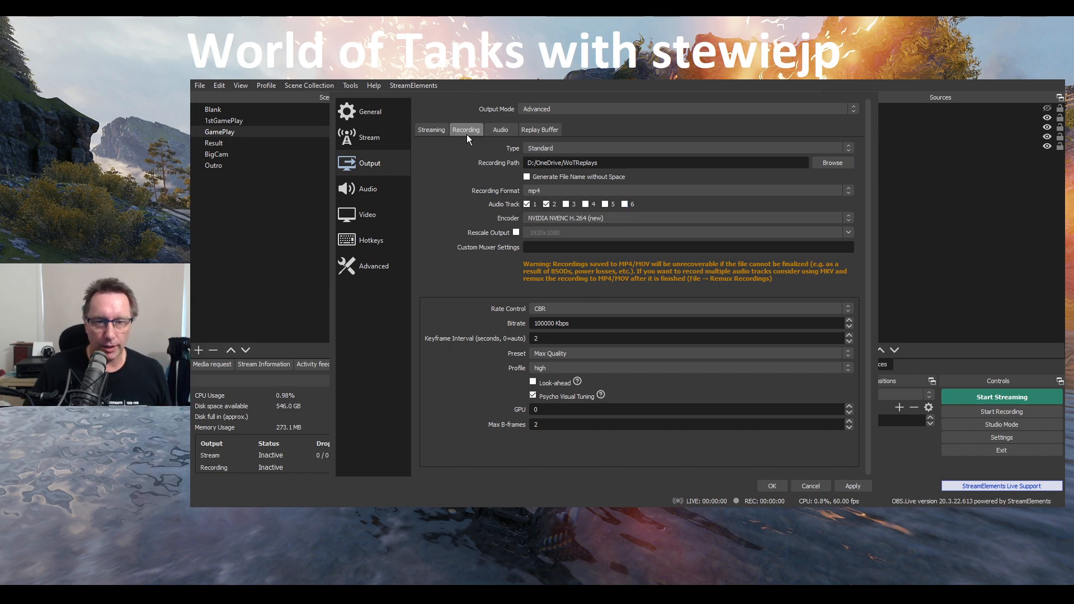
# Examine the recording output options, including the type, recording path, custom muxer settings and bitrate
pyautogui.click(546, 146)
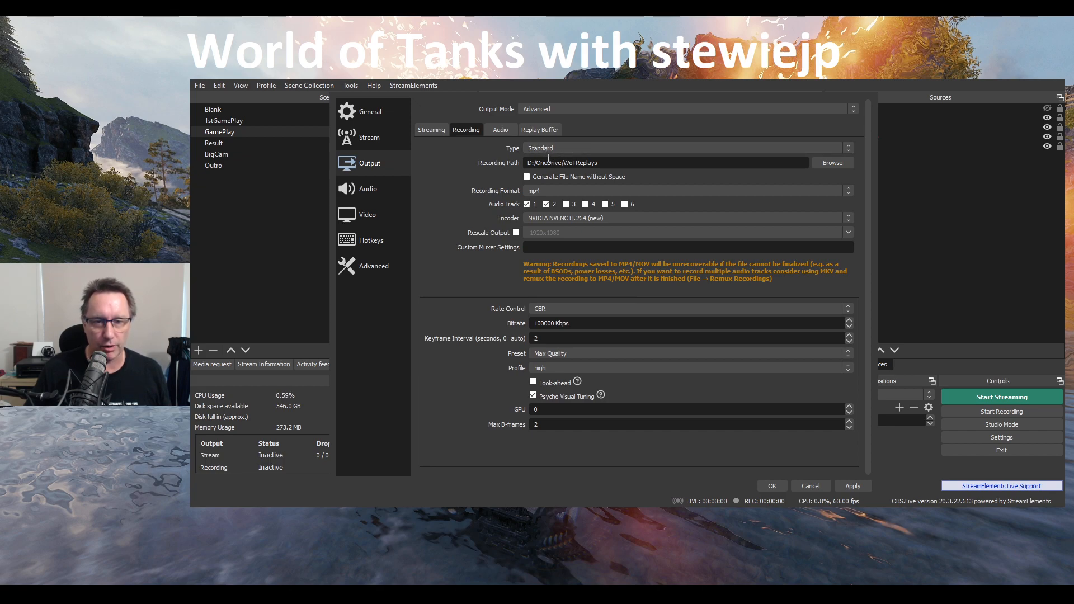
pyautogui.moveTo(532, 164); pyautogui.dragTo(607, 163)
pyautogui.click(621, 162)
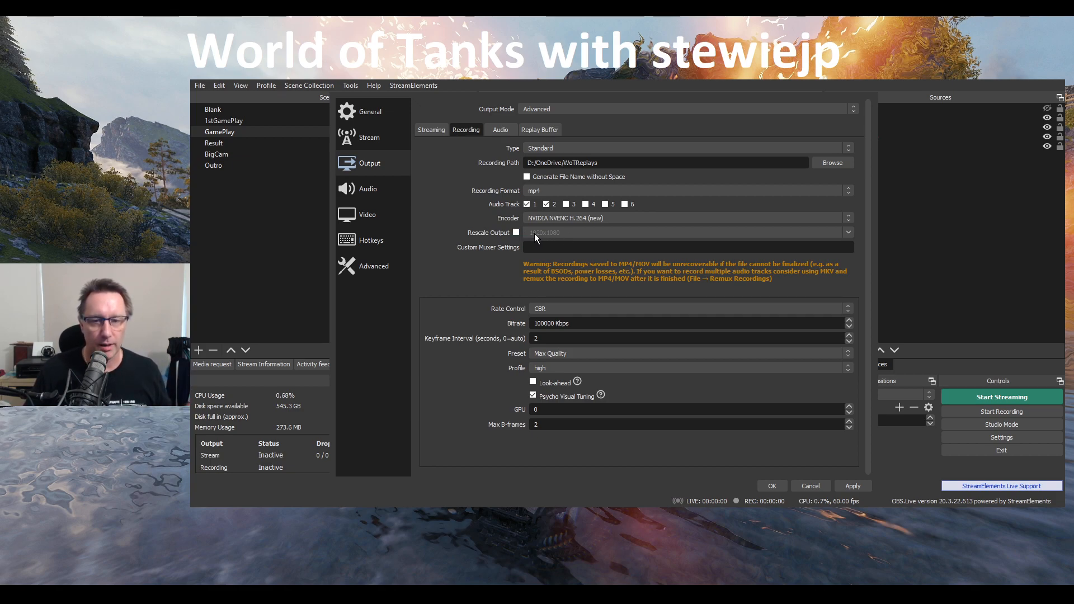
pyautogui.click(555, 248)
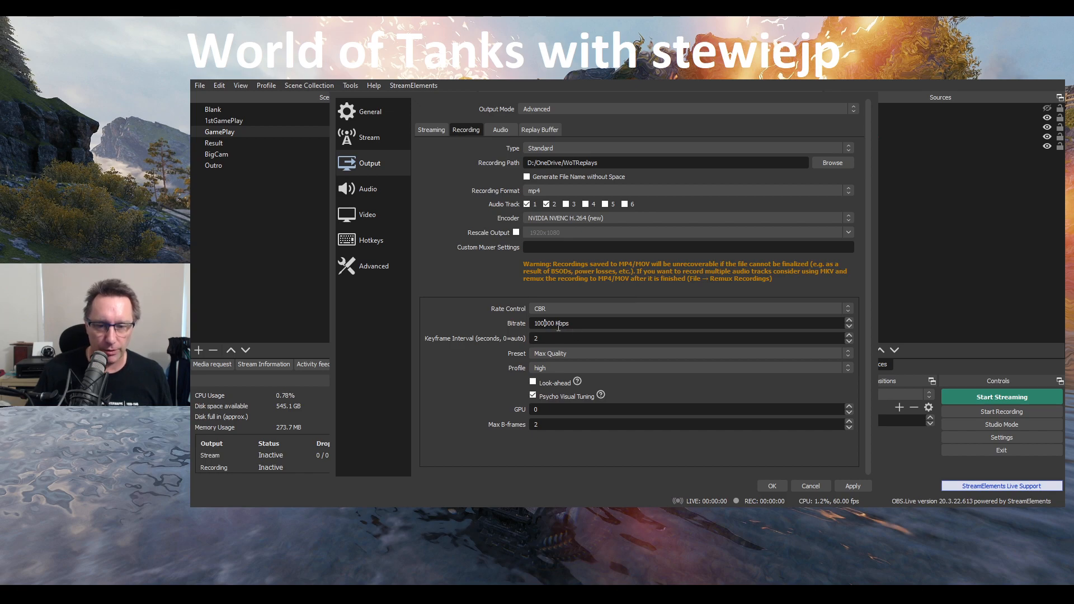
pyautogui.moveTo(575, 323); pyautogui.dragTo(522, 325)
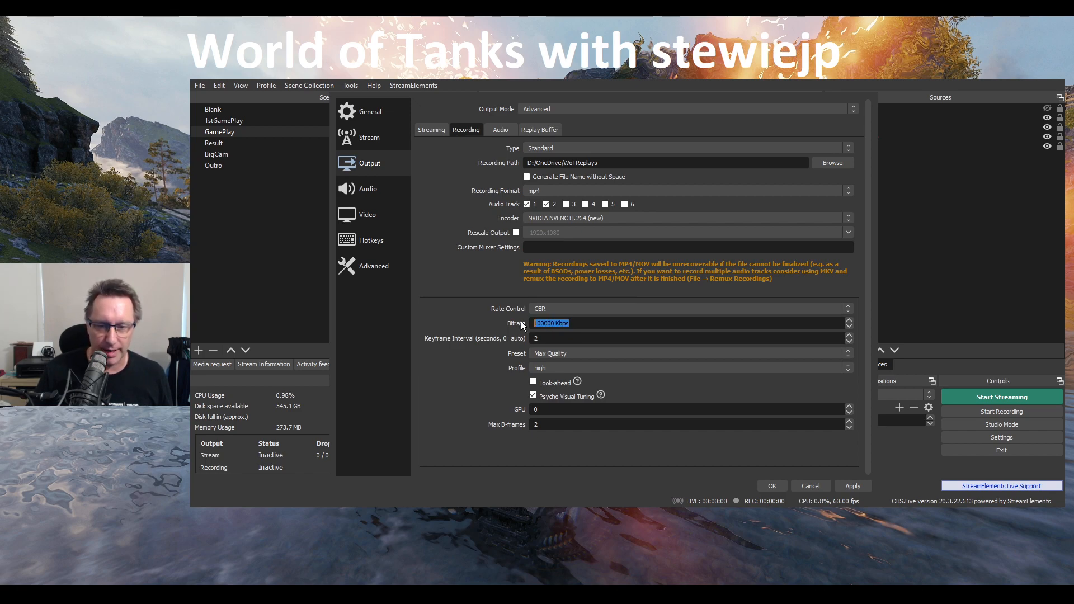
pyautogui.click(488, 320)
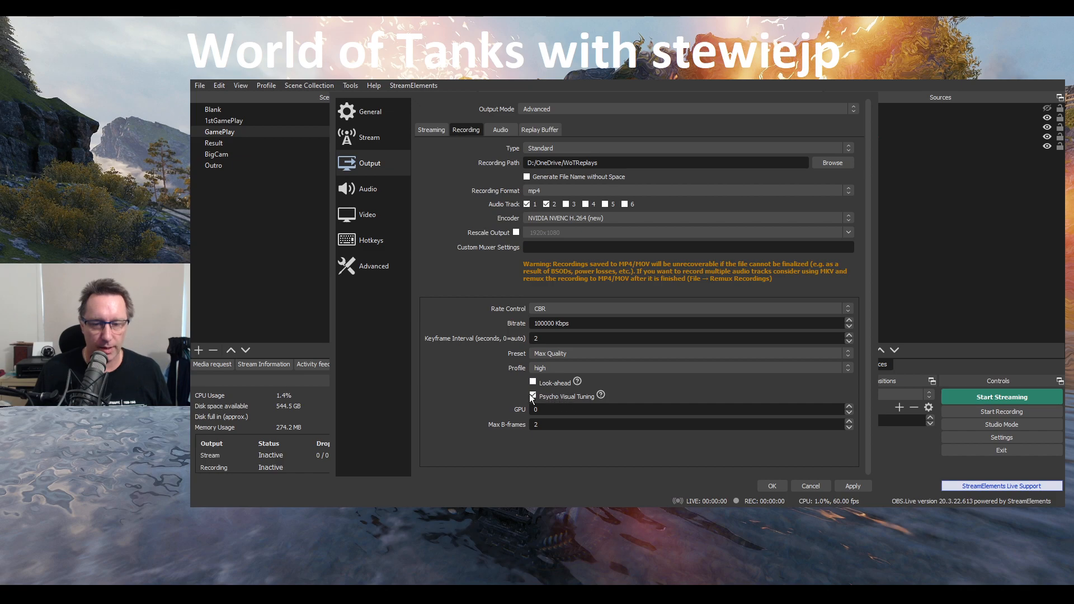
# Check the output audio track bitrates and the replay buffer option, and return to the recording settings
pyautogui.click(501, 132)
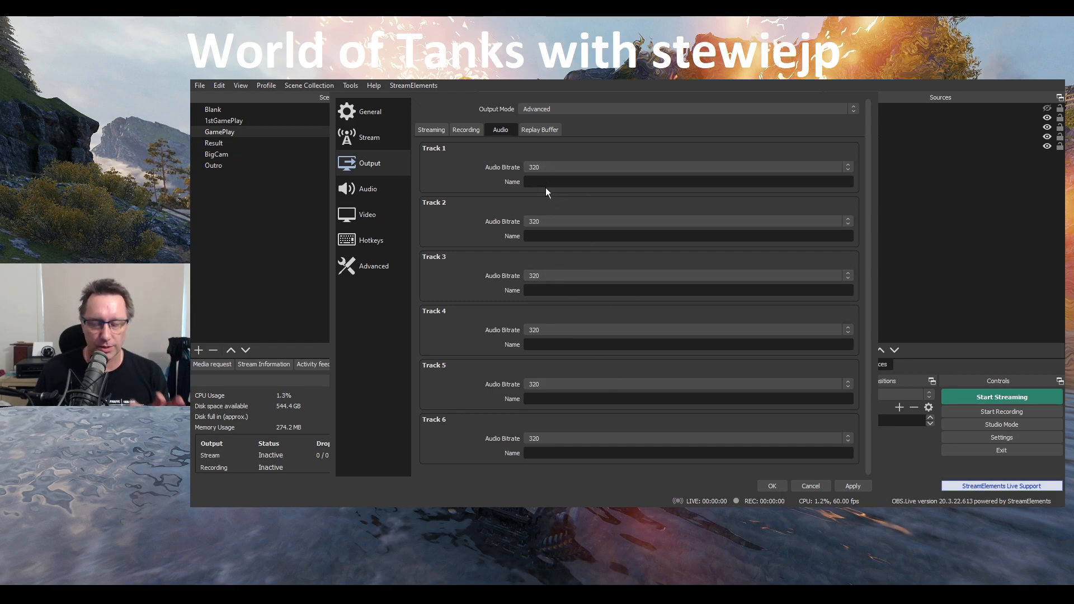
pyautogui.click(533, 129)
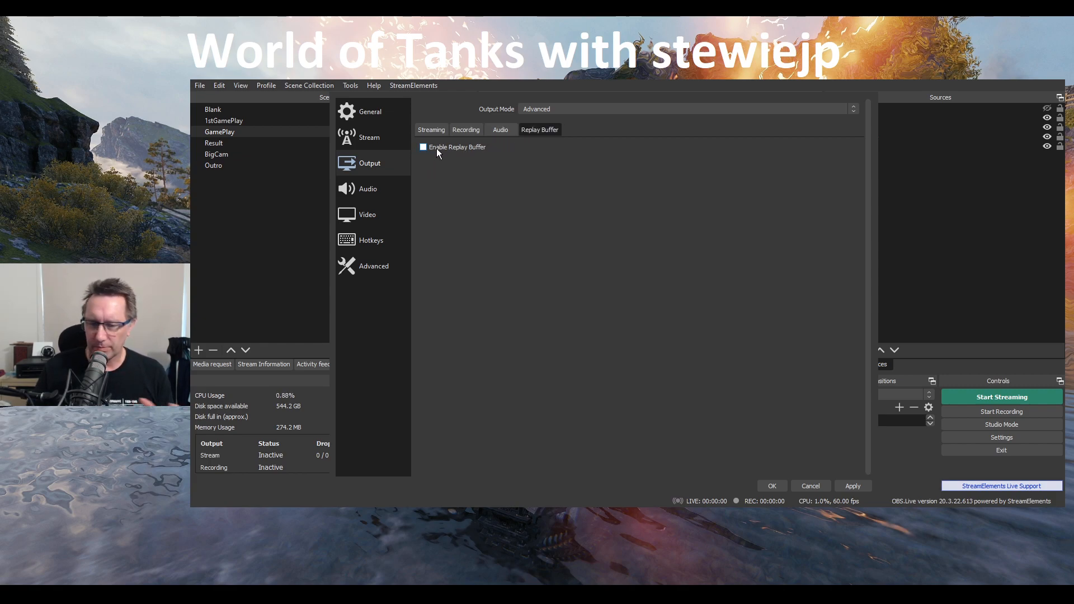
pyautogui.click(463, 130)
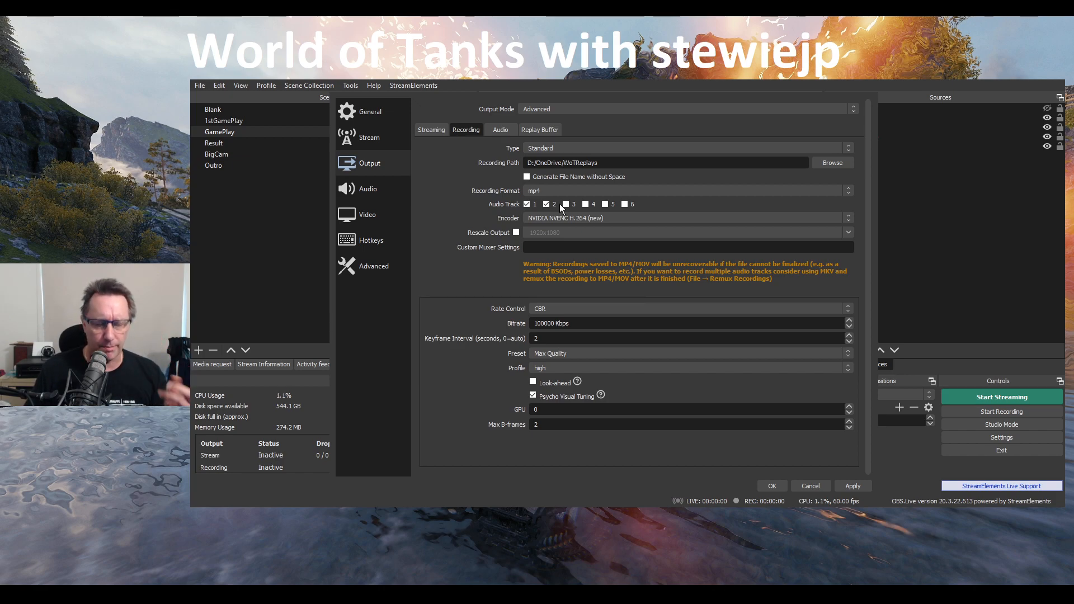
# Review the Audio settings, covering sample rate, devices, meters and the push-to-mute and push-to-talk options of each source
pyautogui.click(361, 190)
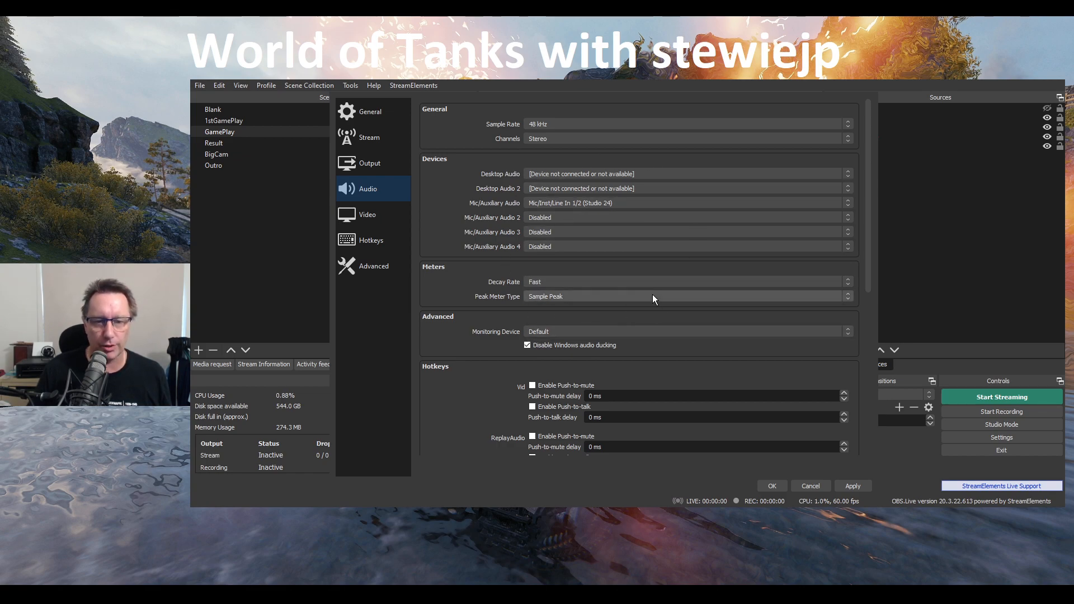
pyautogui.moveTo(869, 235); pyautogui.dragTo(855, 414)
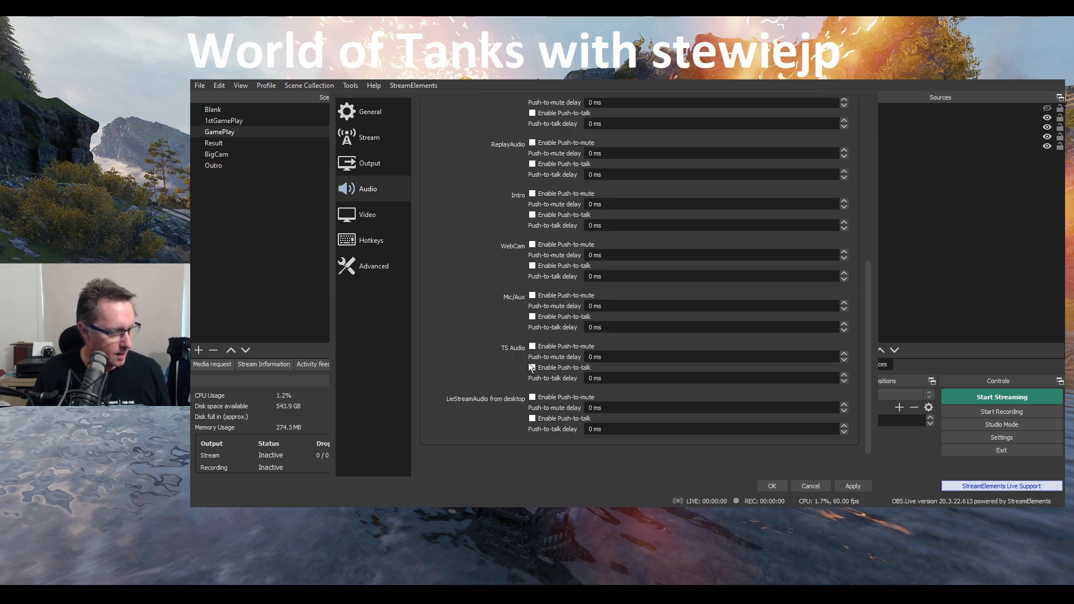
pyautogui.scroll(10, 581, 281)
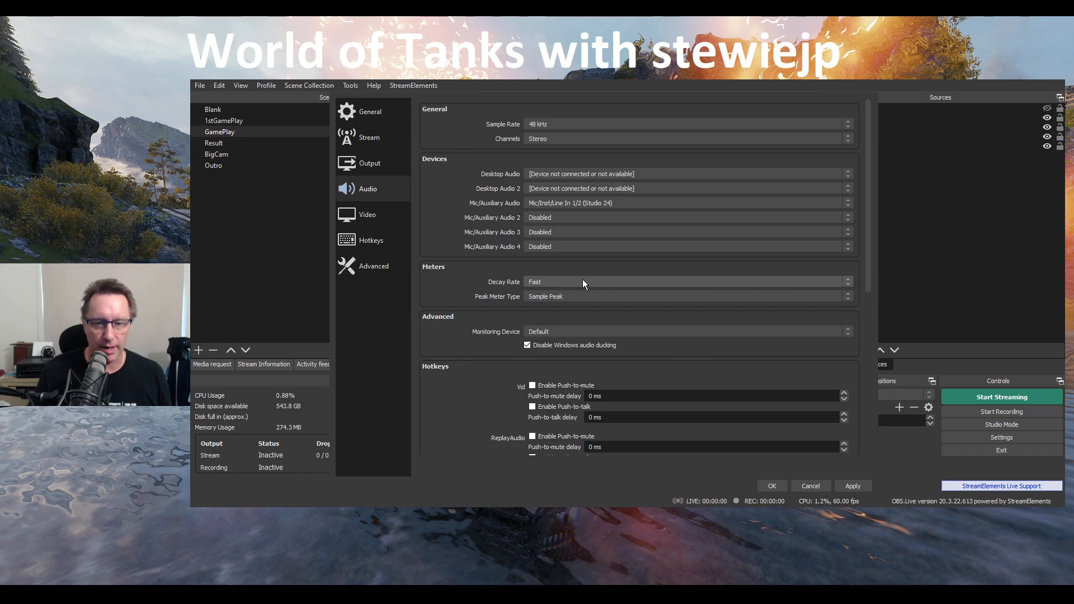
# Review the Video, Hotkeys and Advanced settings, and close the settings without saving
pyautogui.click(368, 217)
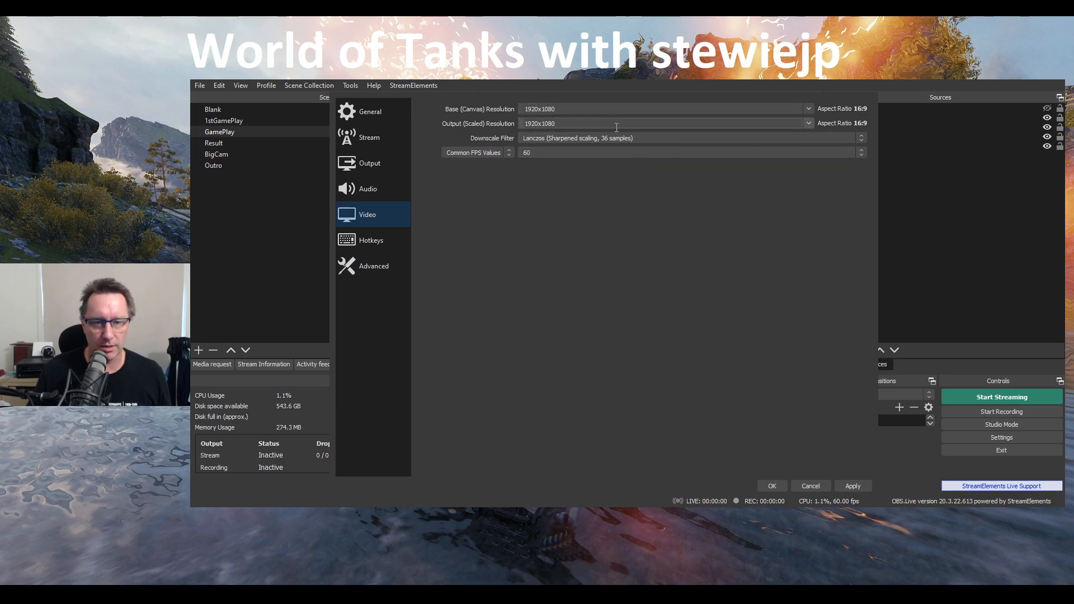
pyautogui.click(380, 245)
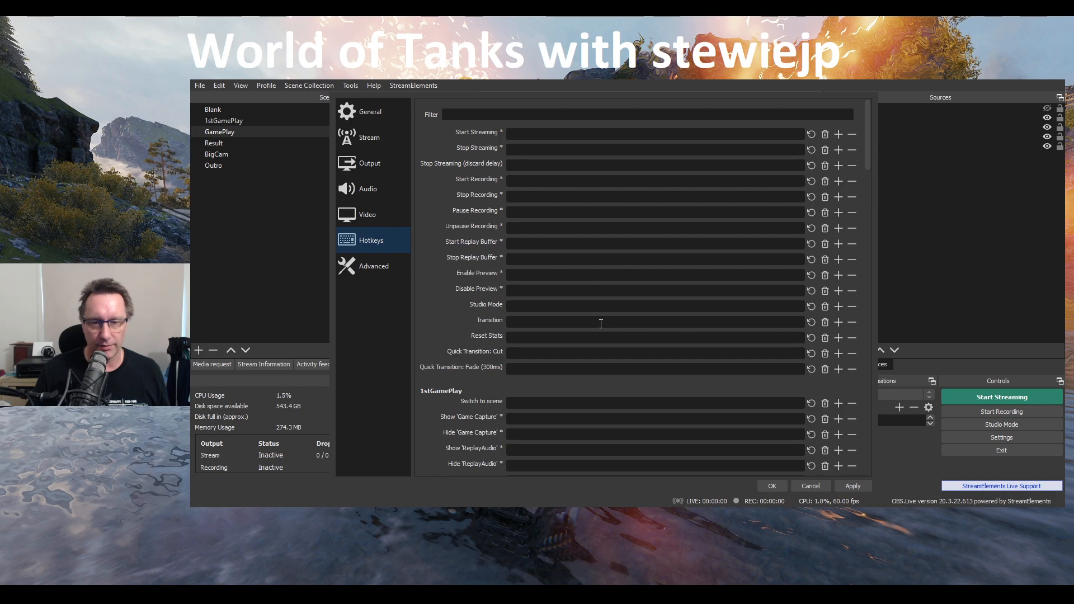
pyautogui.click(373, 269)
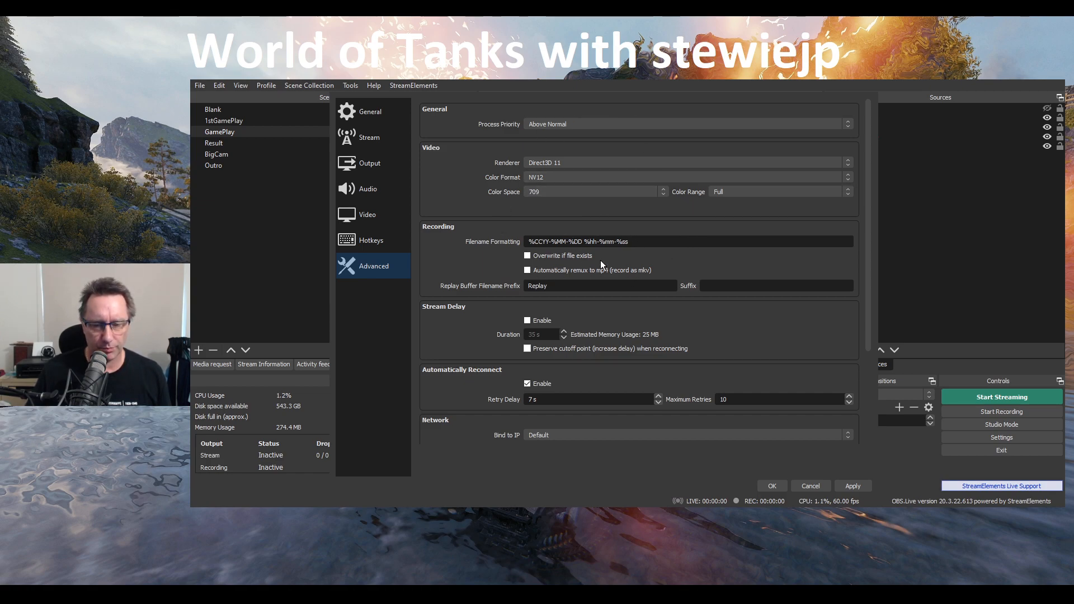
pyautogui.click(812, 486)
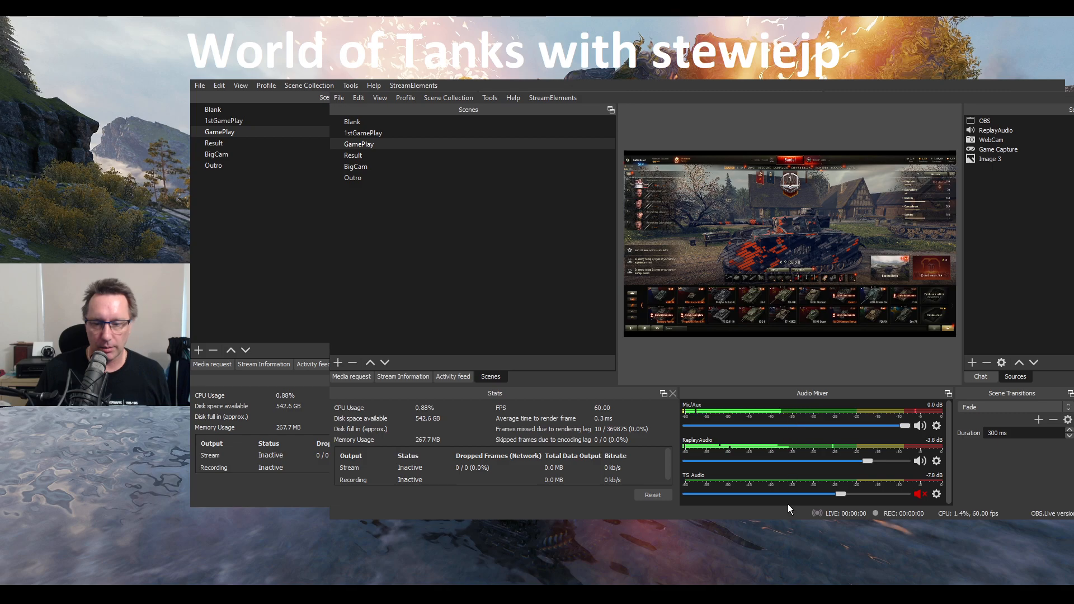
# Inspect the ReplayAudio source of the GamePlay scene and its options in the audio mixer
pyautogui.click(1003, 293)
pyautogui.click(1001, 130)
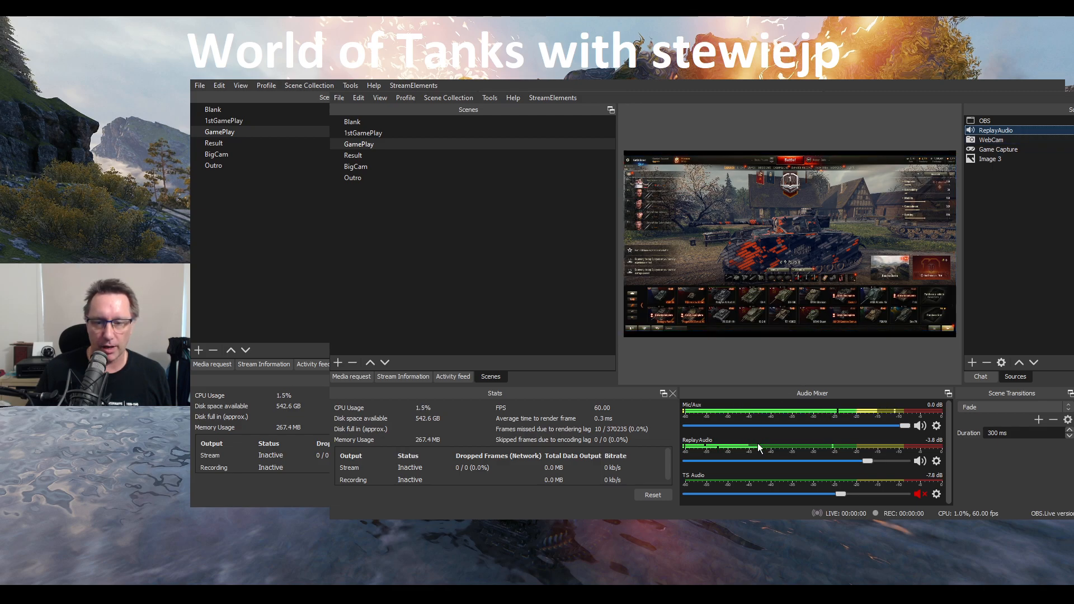
pyautogui.click(936, 460)
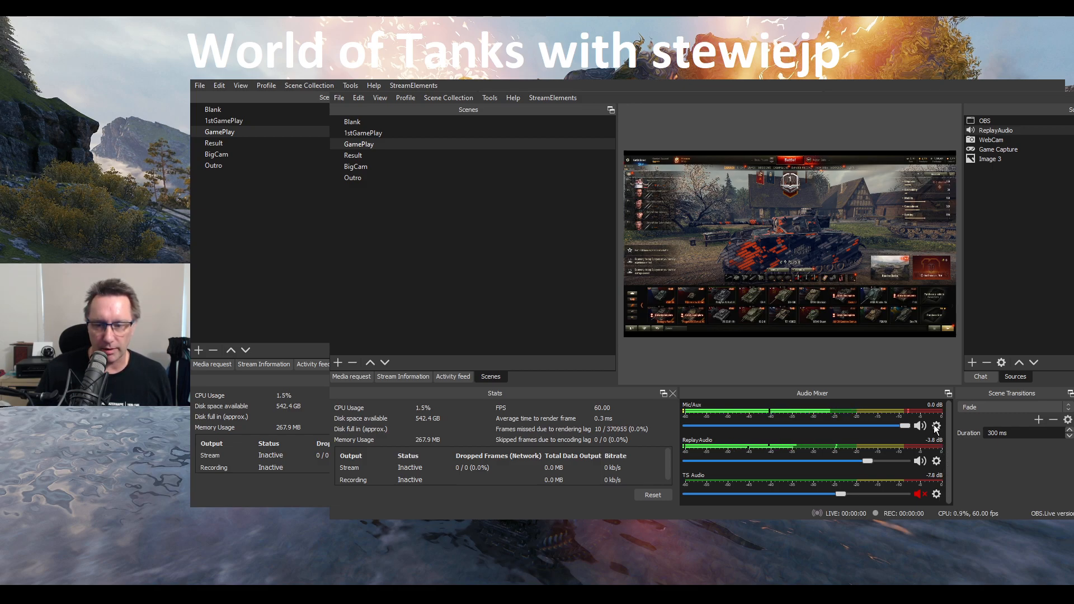
pyautogui.click(994, 337)
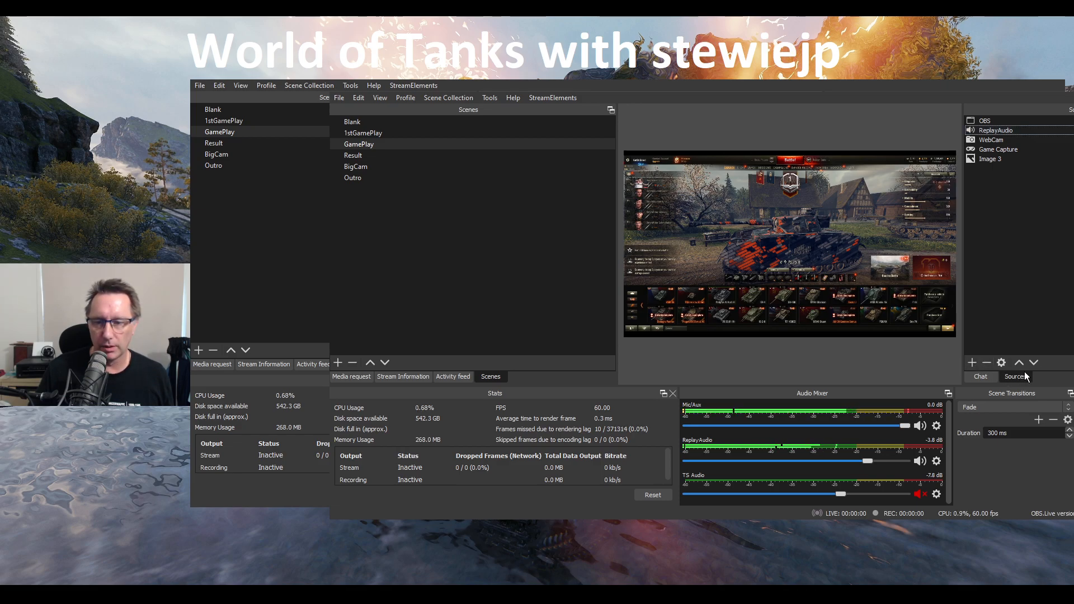
pyautogui.click(1011, 372)
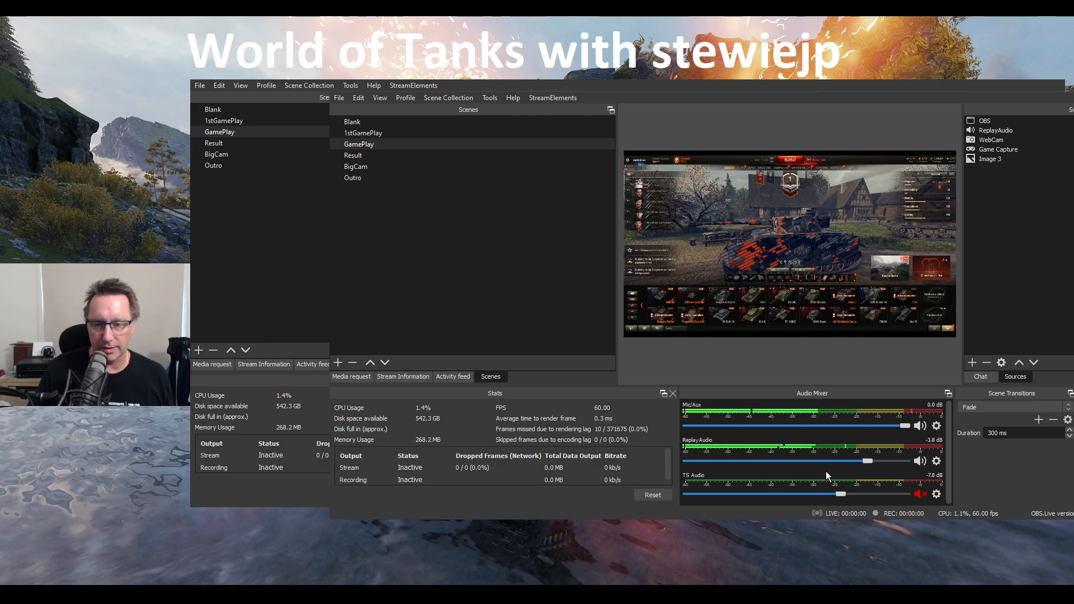
pyautogui.click(826, 441)
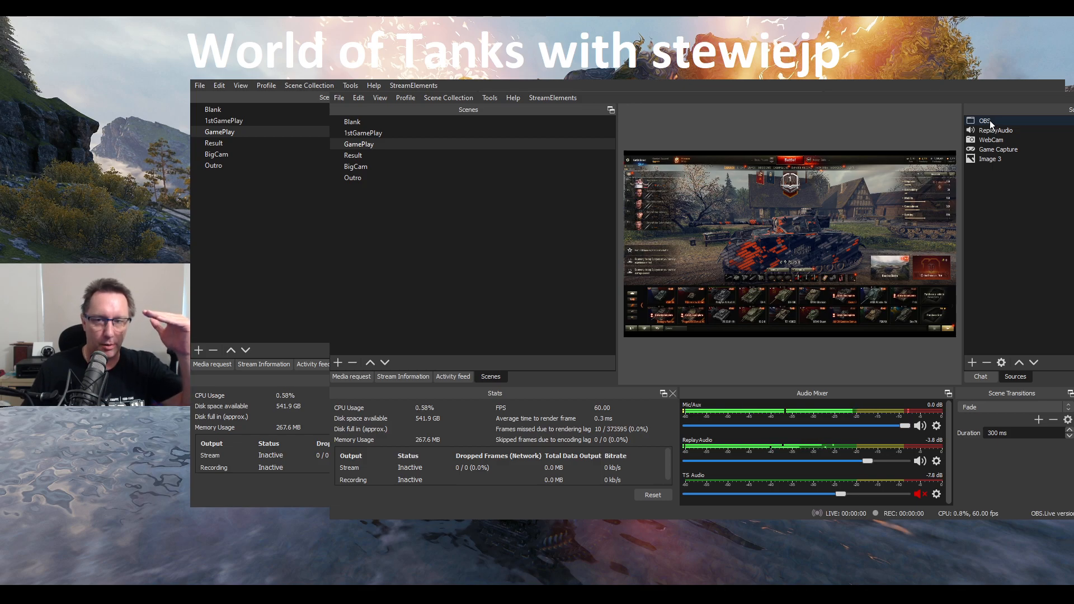
# Hide the ReplayAudio and Game Capture sources in the GamePlay scene to reveal the background image, and show them again
pyautogui.click(994, 159)
pyautogui.click(1073, 131)
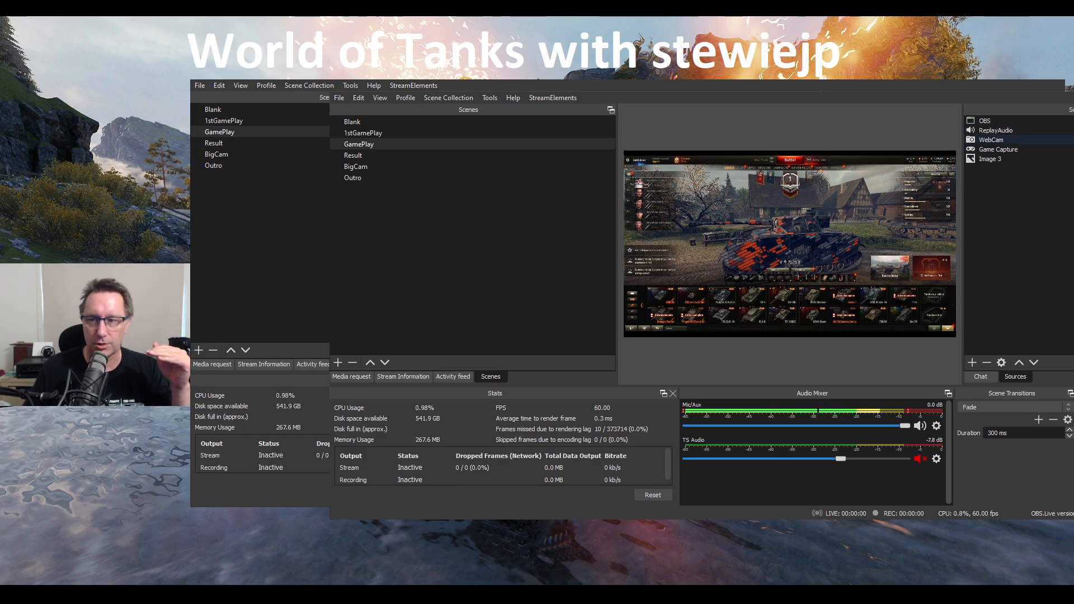
pyautogui.click(1073, 149)
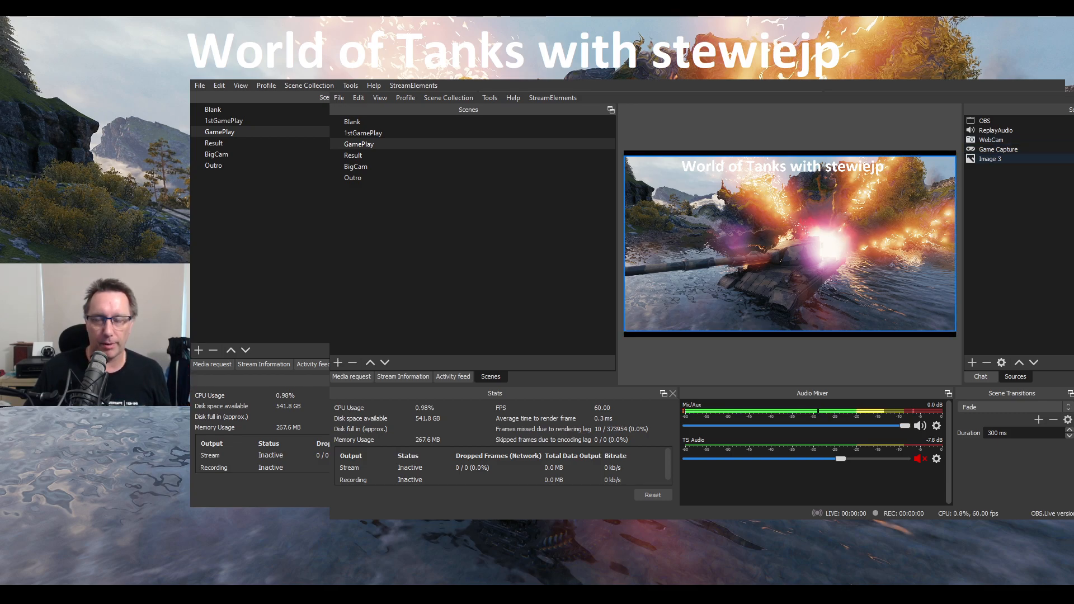
pyautogui.click(1073, 150)
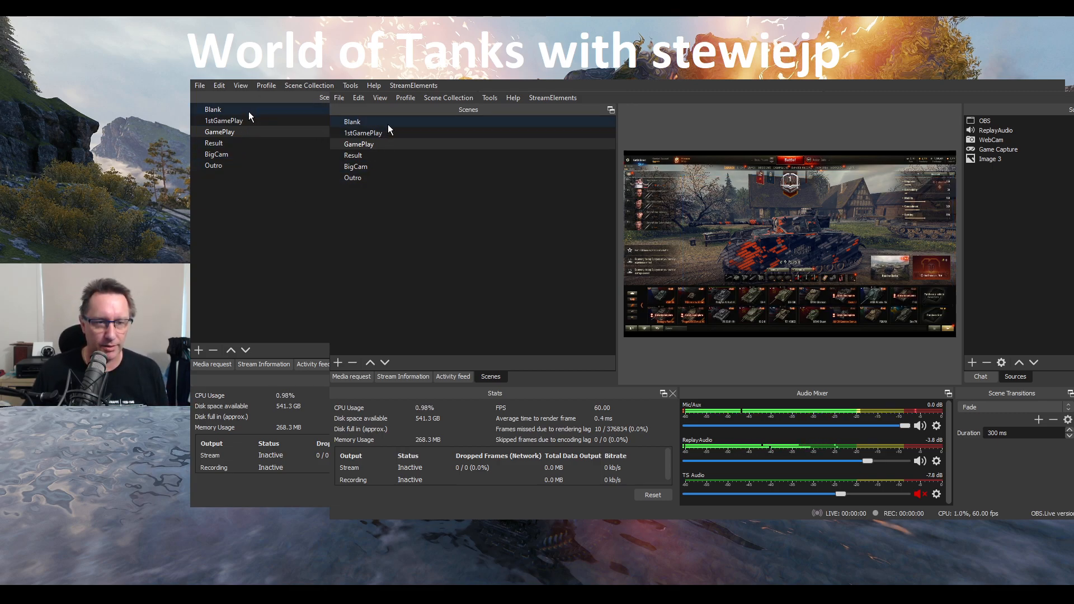
# Switch to the Blank scene
pyautogui.click(374, 123)
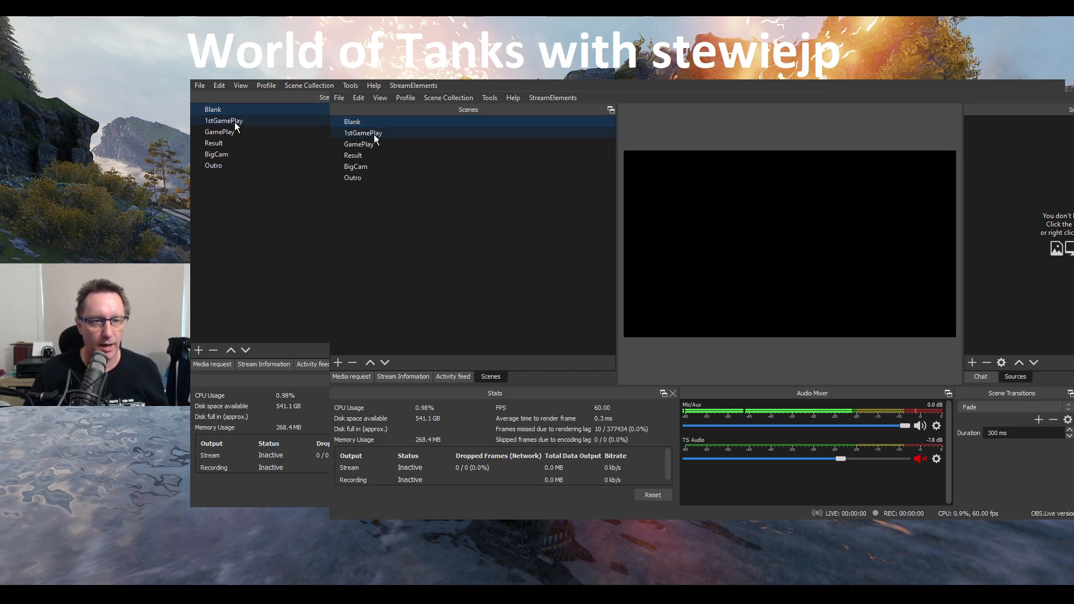
# Compare the 1stGamePlay scene and its Intro clip with the GamePlay scene by switching between the two
pyautogui.click(234, 122)
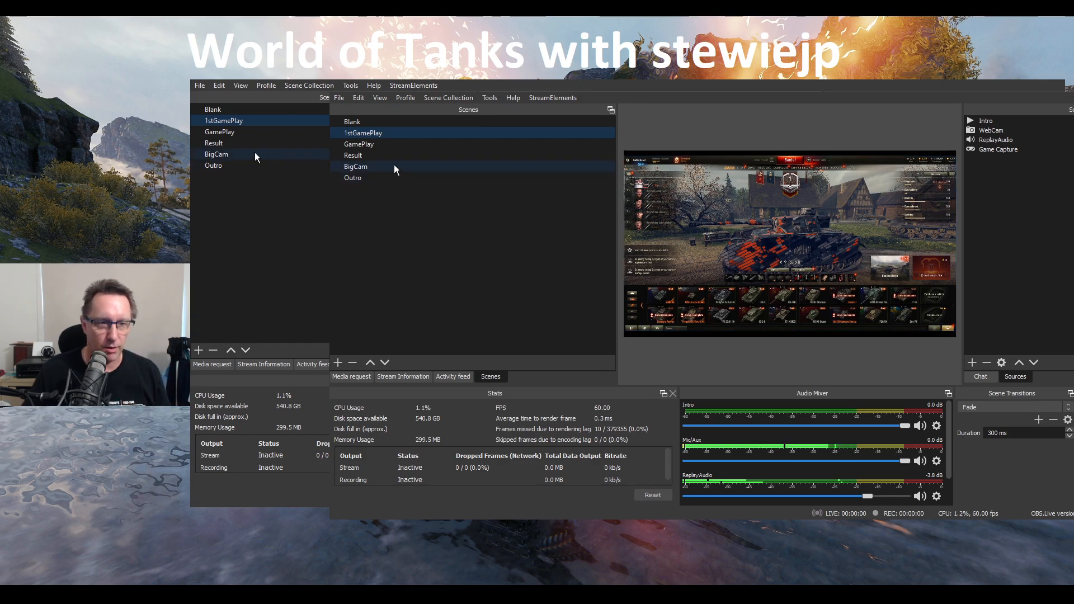
pyautogui.click(369, 144)
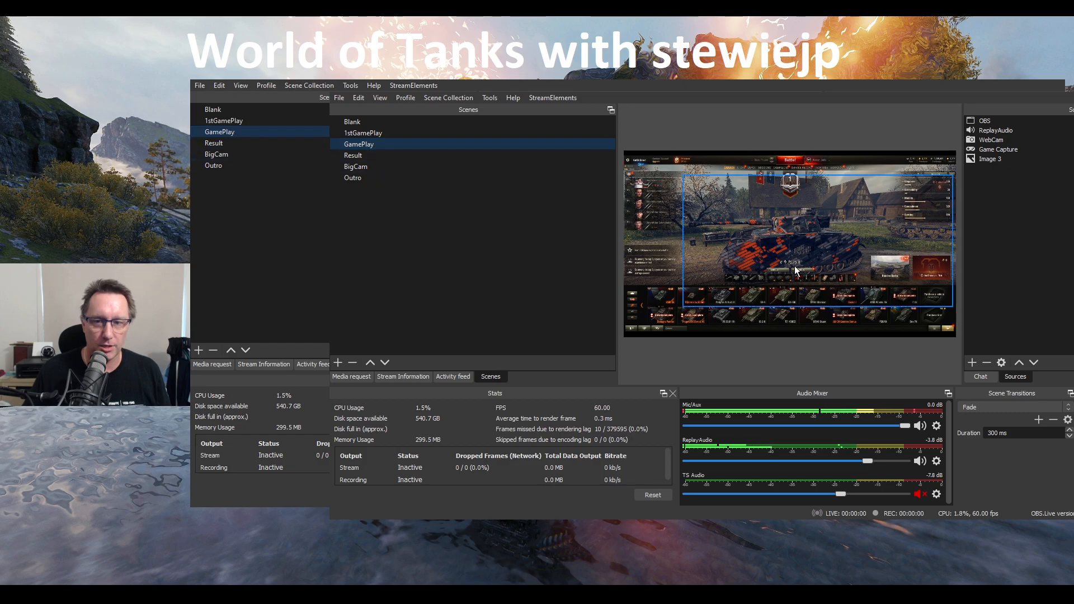
pyautogui.click(375, 134)
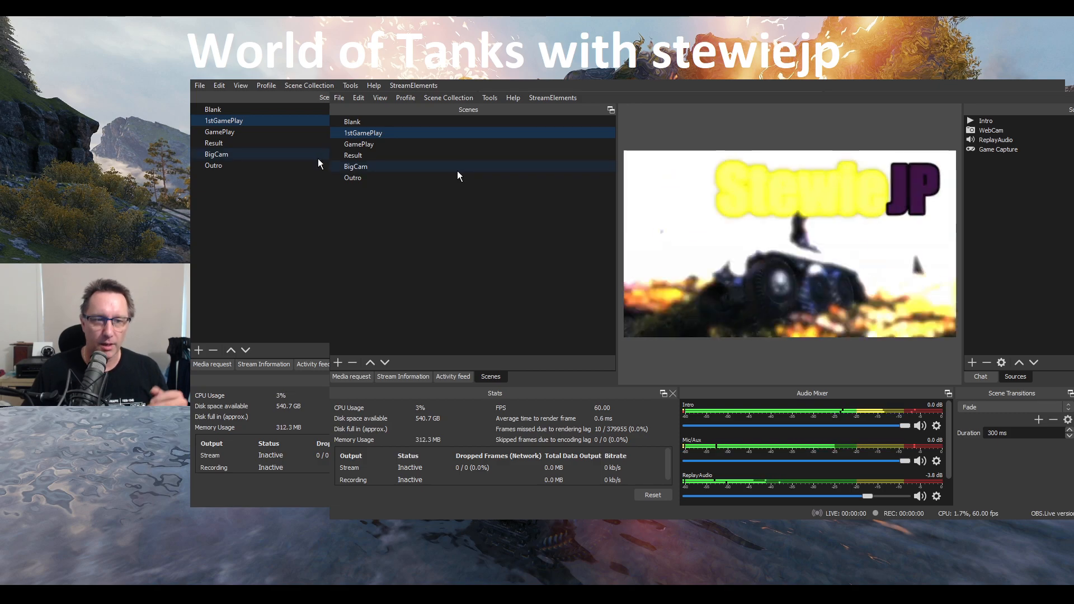
pyautogui.click(435, 145)
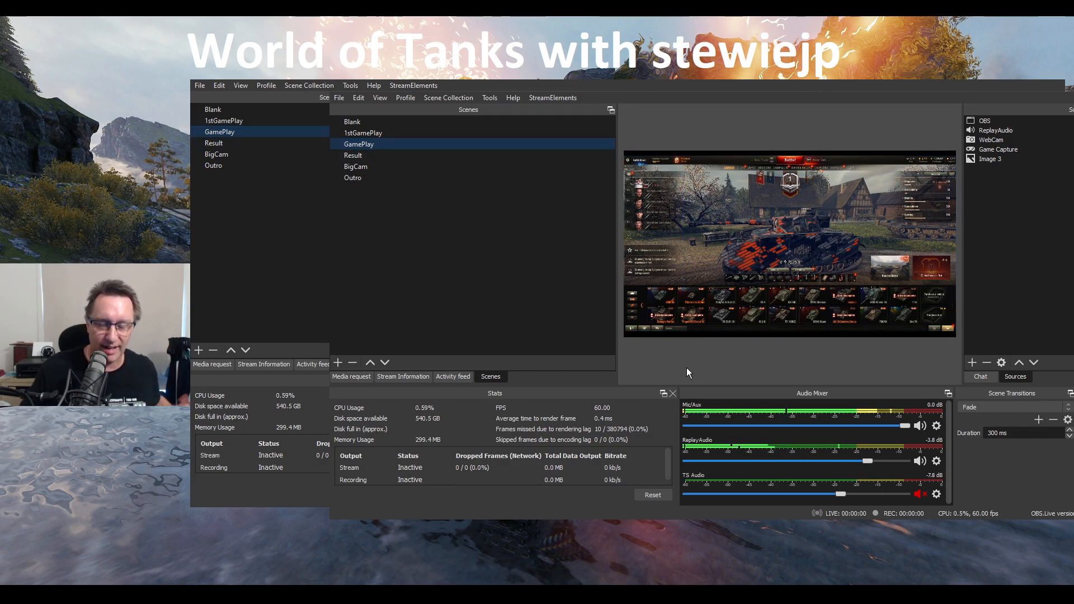
# View the Result, BigCam and Outro scenes one after another with their sources
pyautogui.click(360, 157)
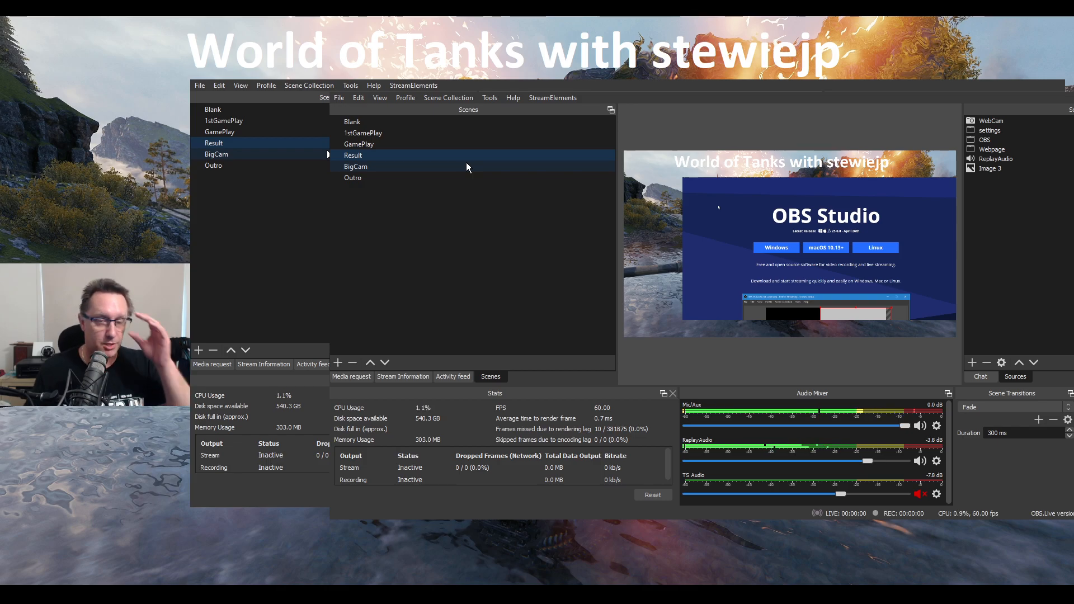
pyautogui.click(445, 168)
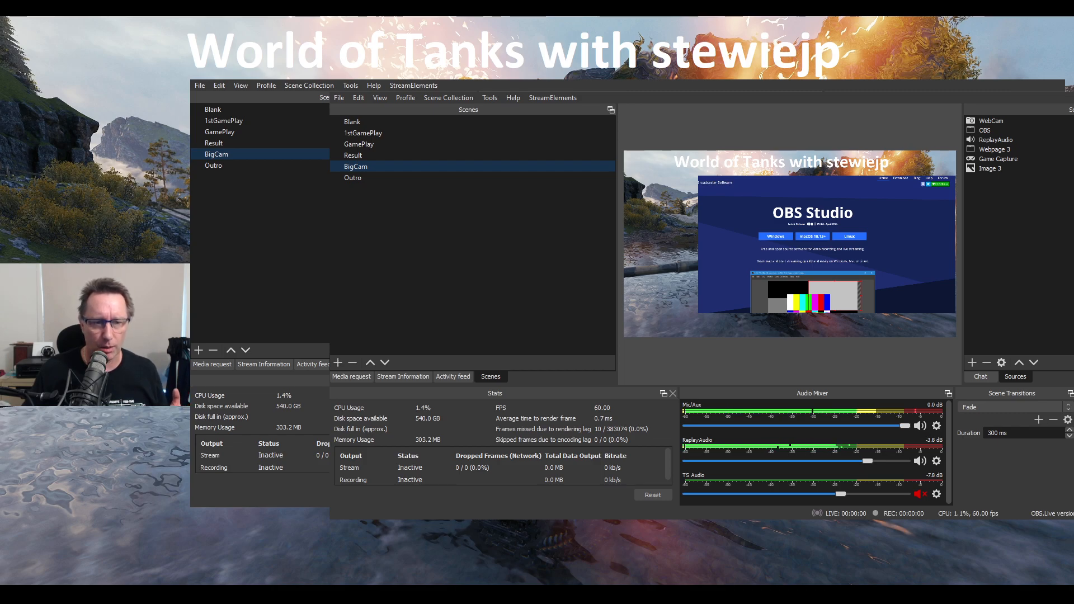
pyautogui.click(381, 178)
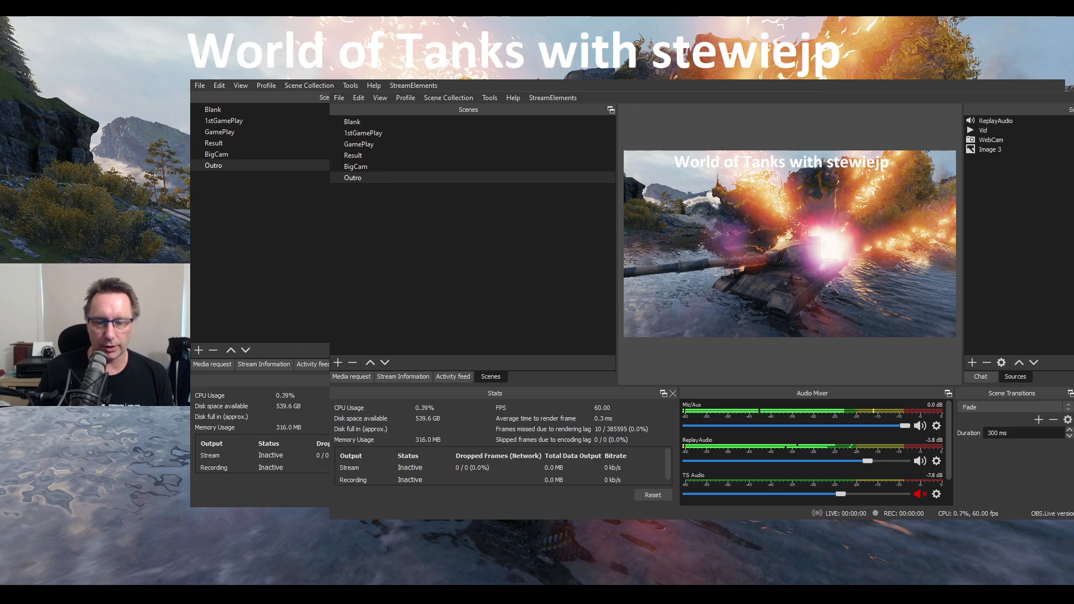
# Return to the GamePlay scene and select its Game Capture source
pyautogui.click(227, 133)
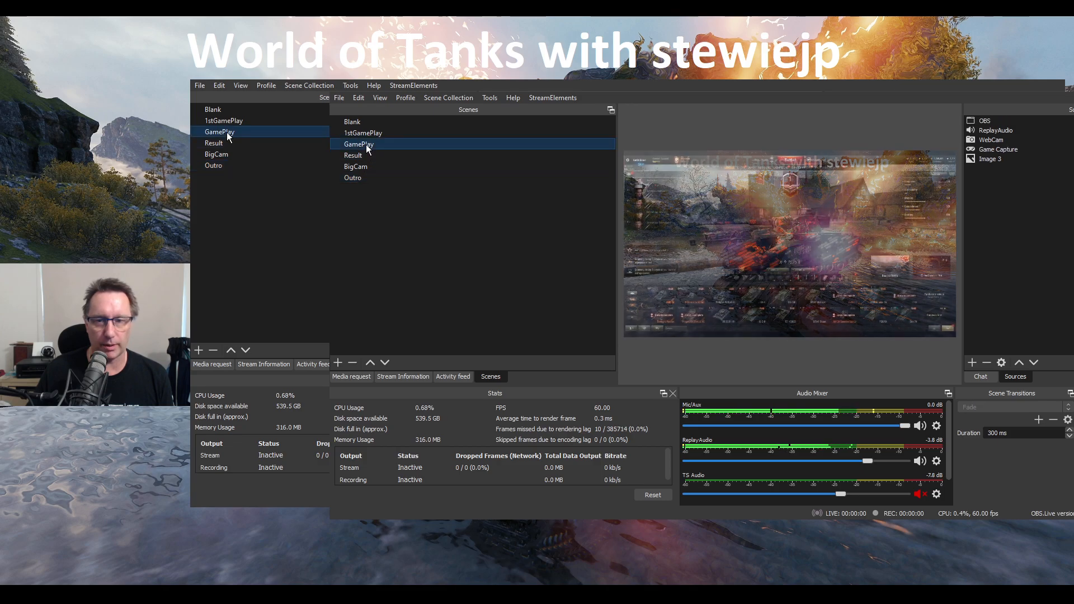
pyautogui.click(1025, 148)
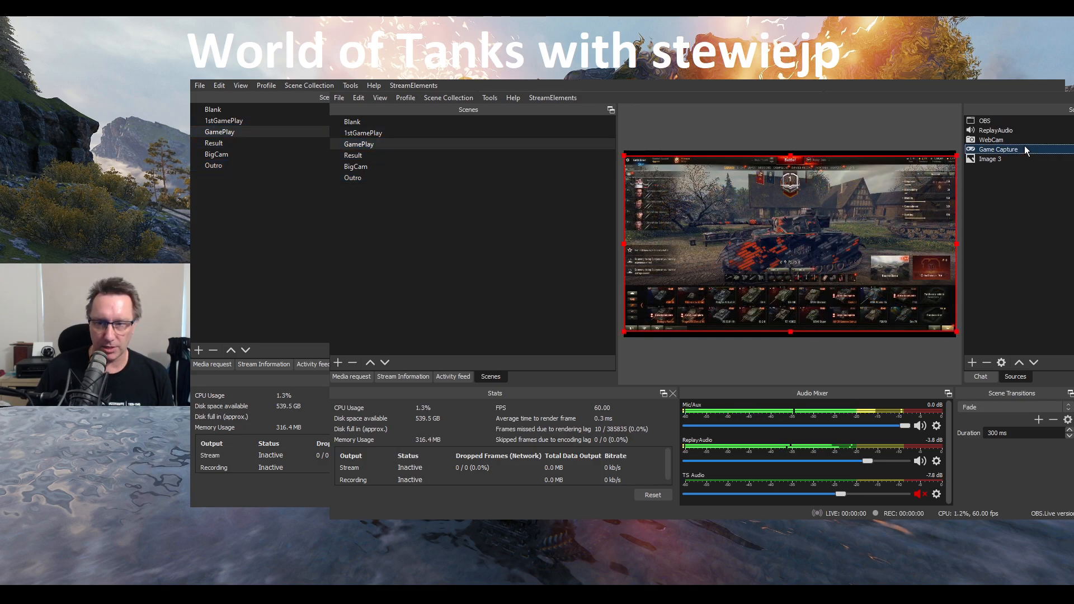
pyautogui.click(1051, 418)
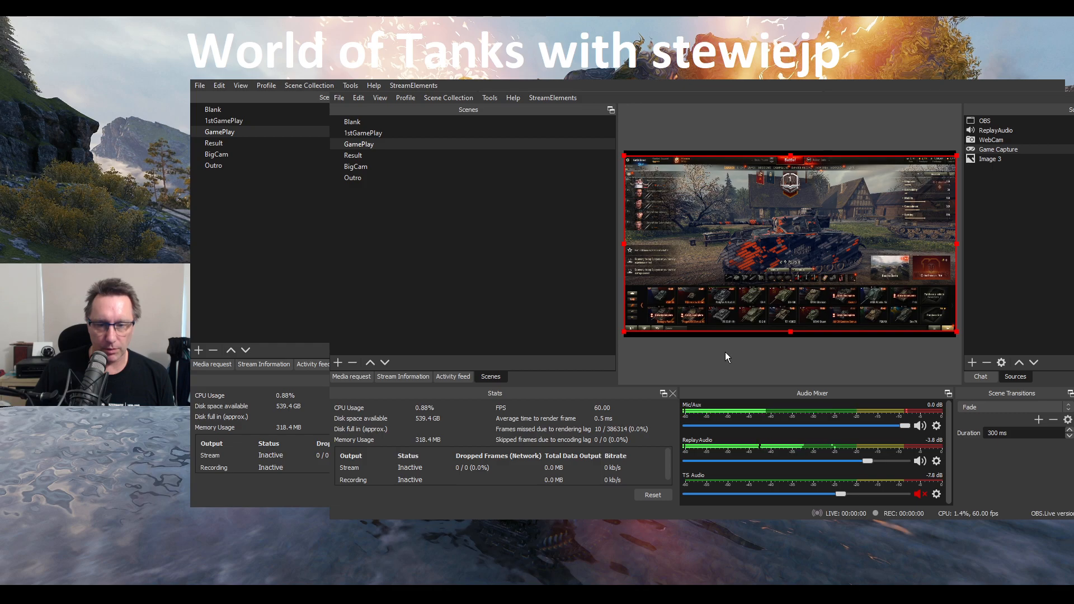
pyautogui.click(905, 460)
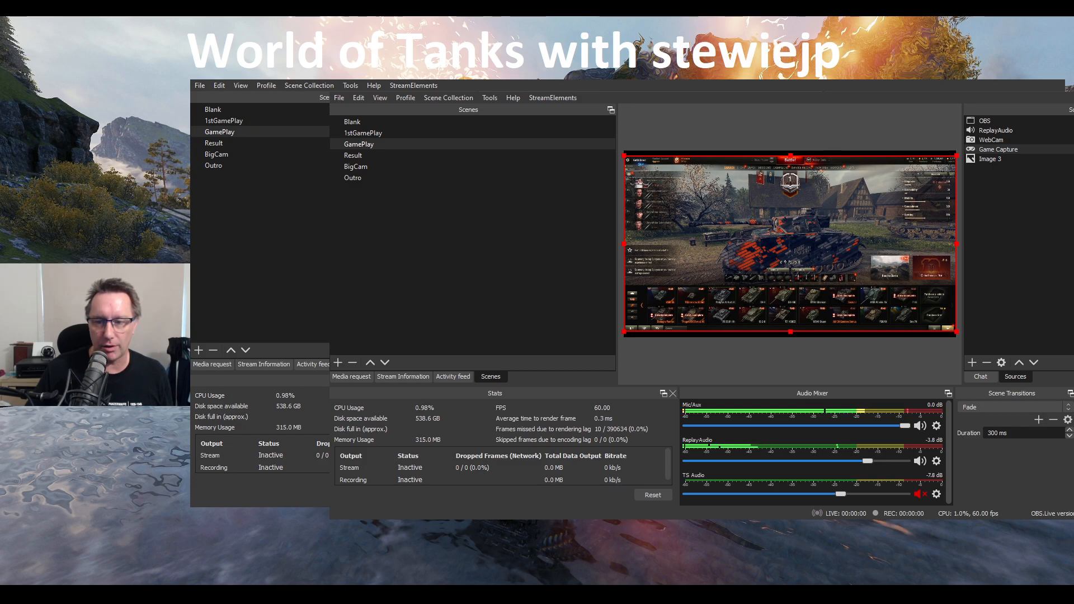
# Move the Image 3 source above Game Capture in the GamePlay scene, and move it back below
pyautogui.click(1000, 150)
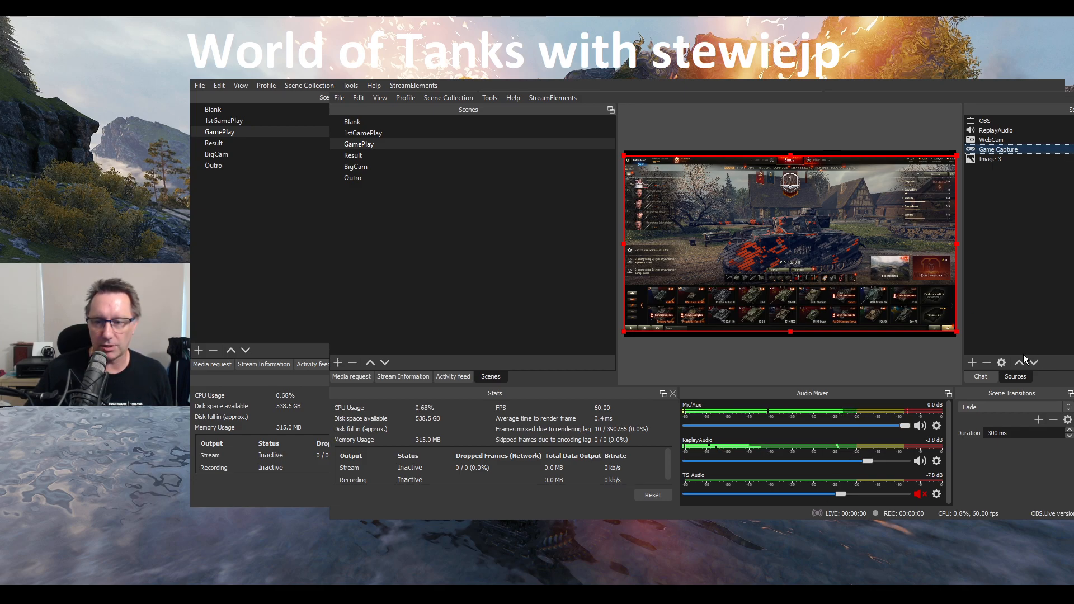
pyautogui.click(994, 159)
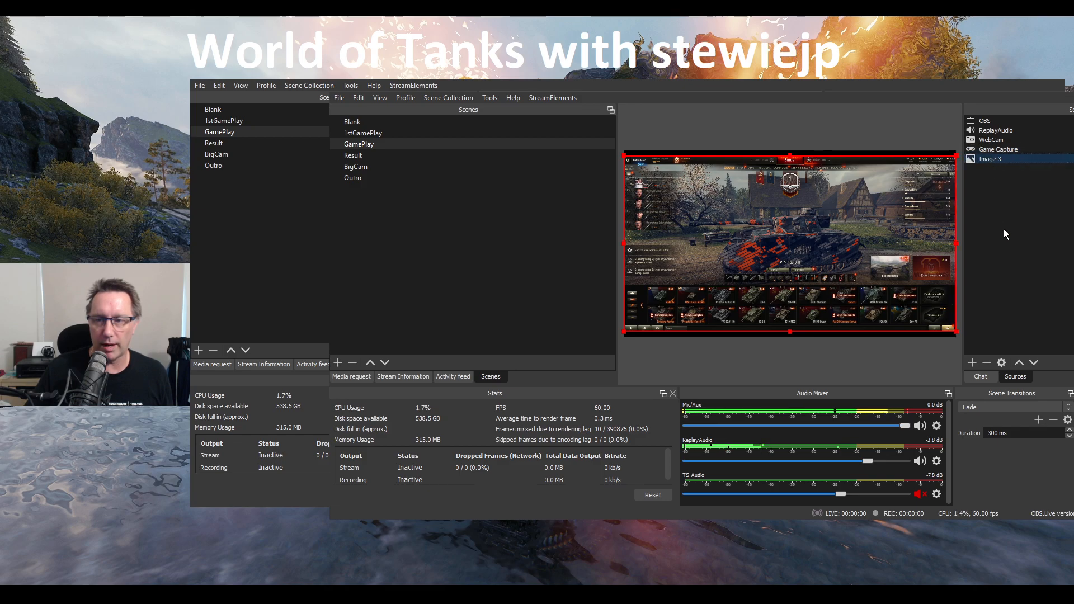
pyautogui.click(1019, 363)
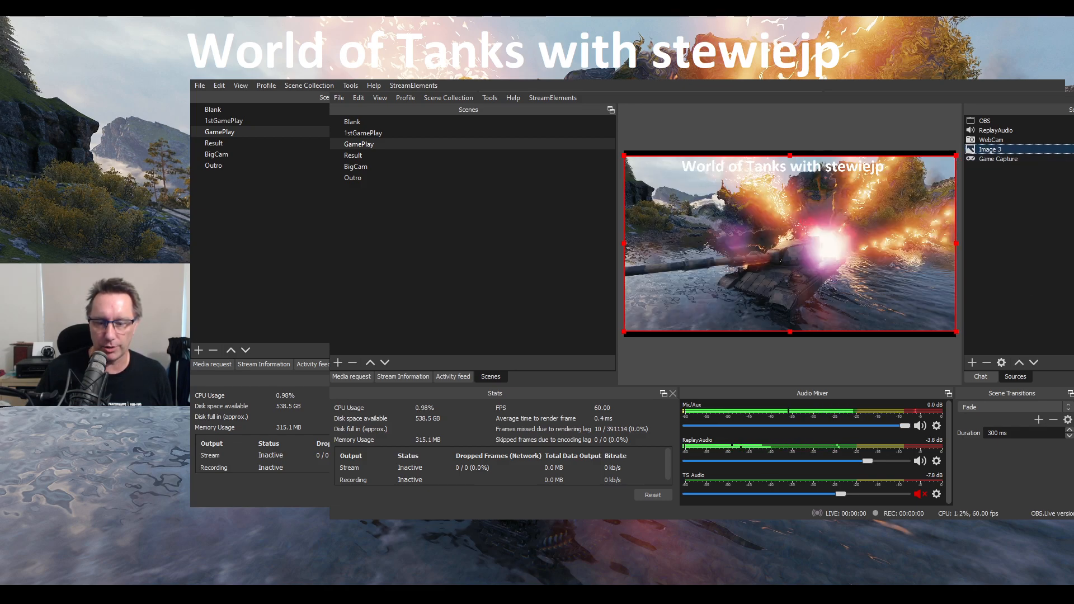
pyautogui.click(1019, 235)
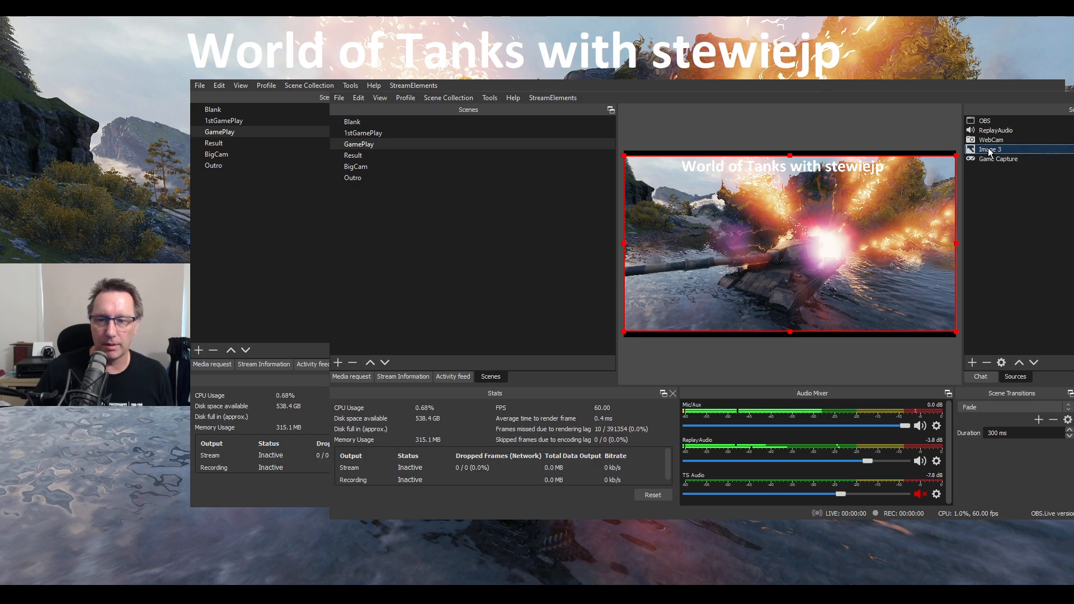
pyautogui.click(1033, 363)
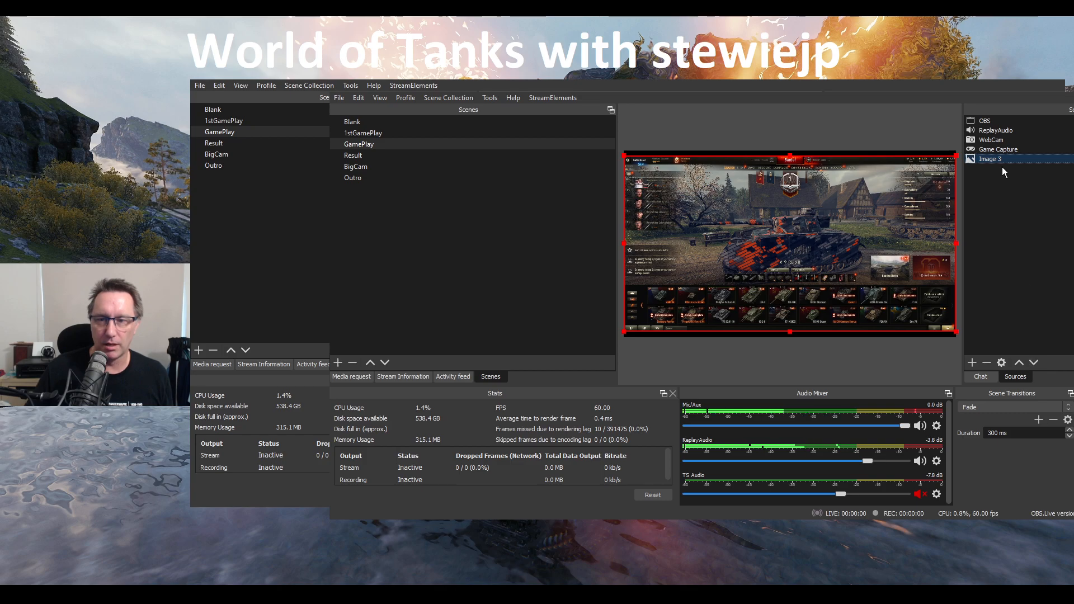
# Raise Image 3 over the Game Capture source once more, and return it to the end of the source order
pyautogui.click(1070, 149)
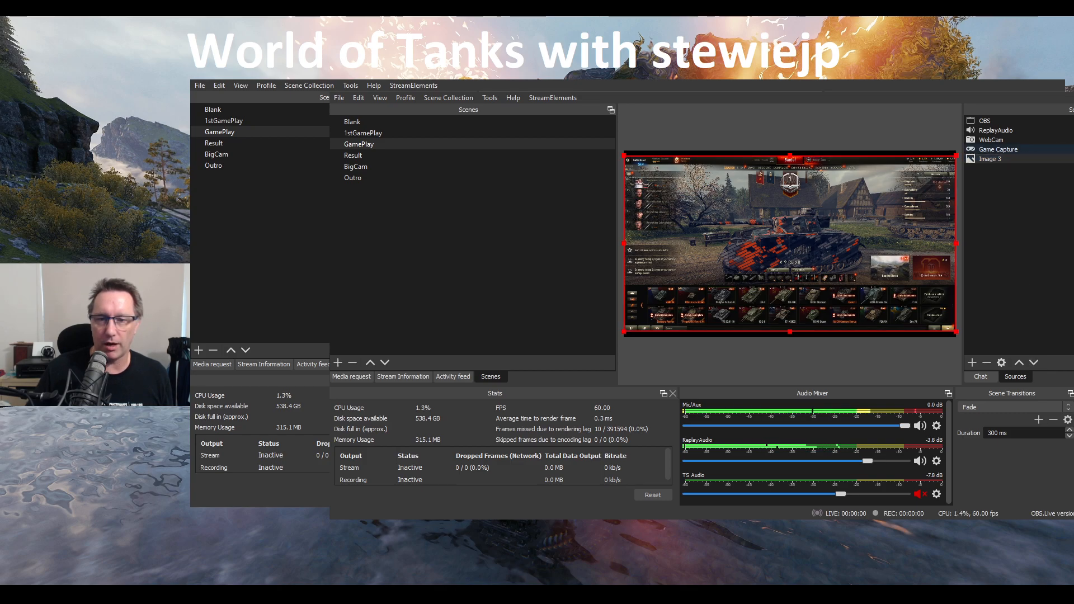
pyautogui.click(1070, 149)
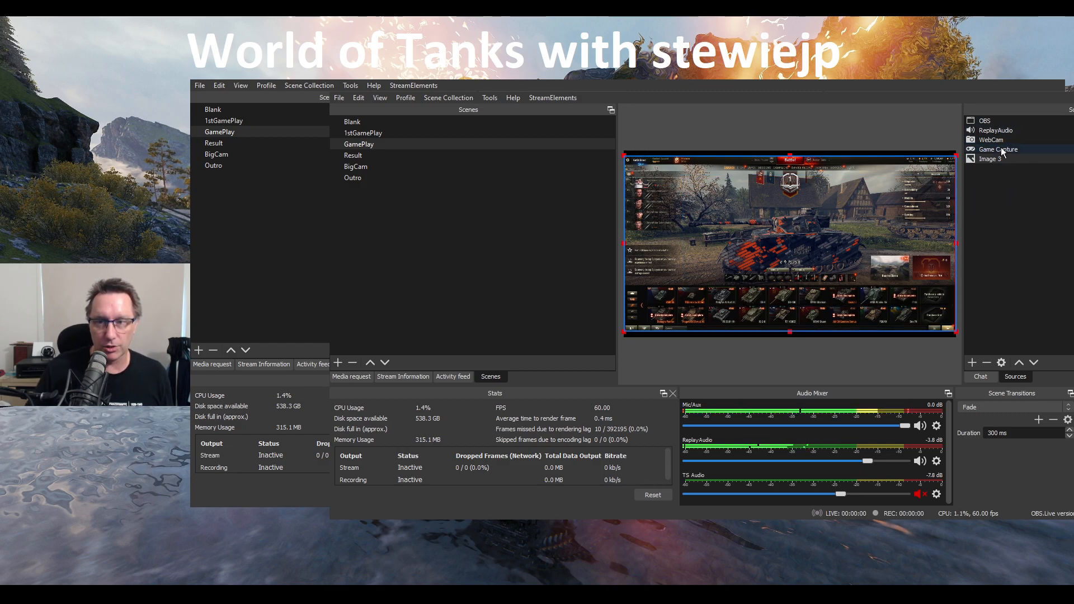
pyautogui.click(989, 159)
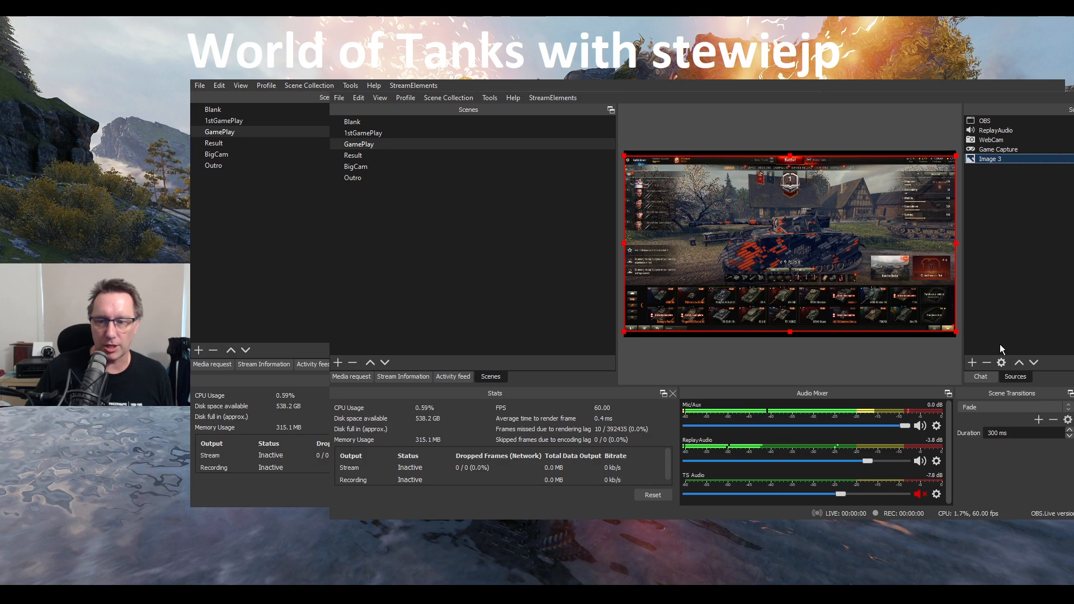
pyautogui.click(1019, 363)
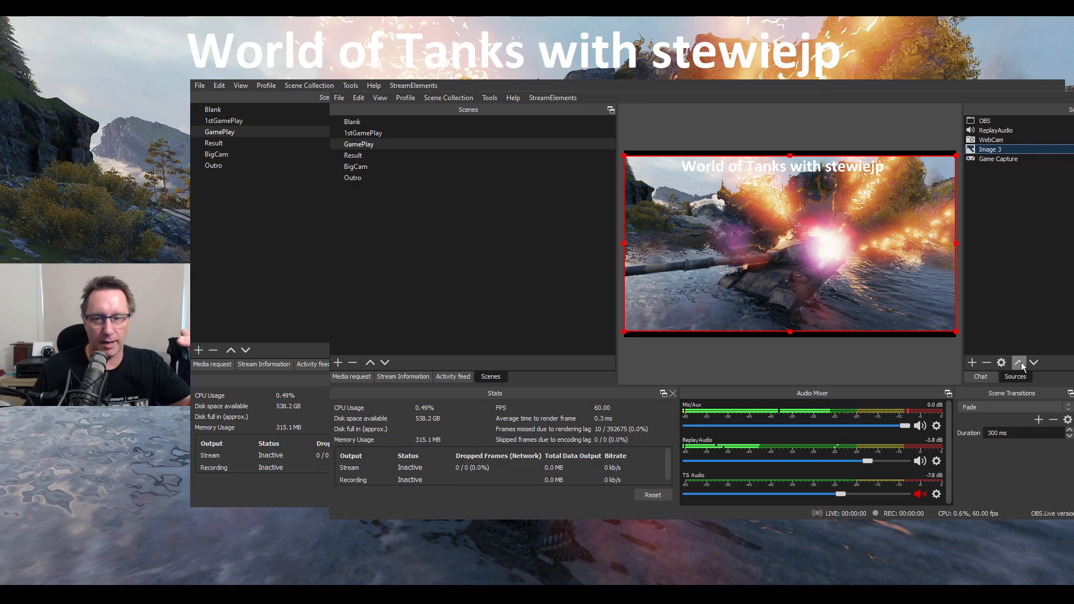
pyautogui.click(1034, 363)
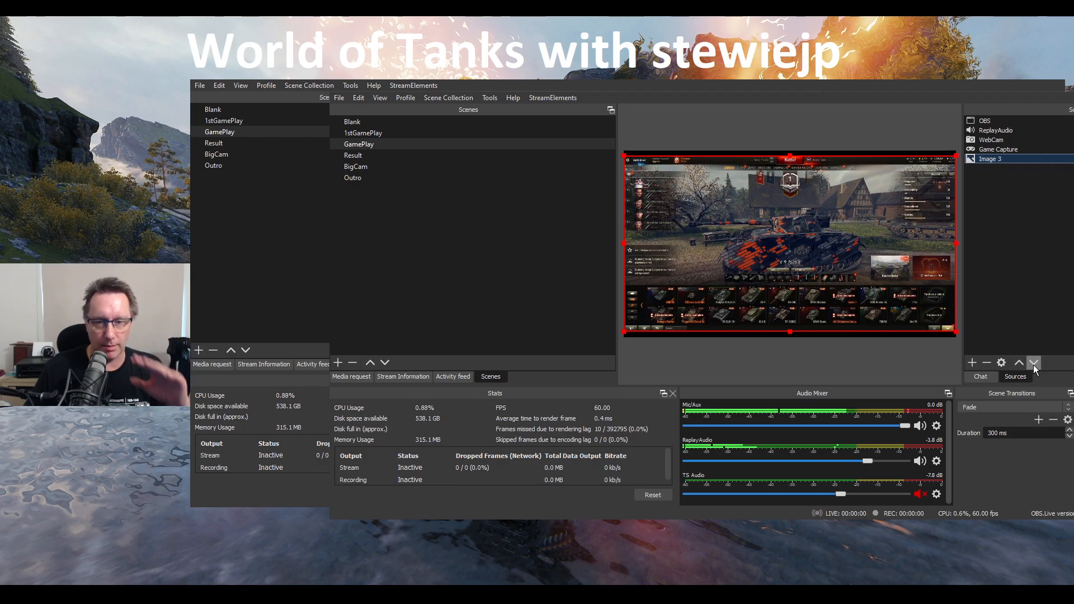